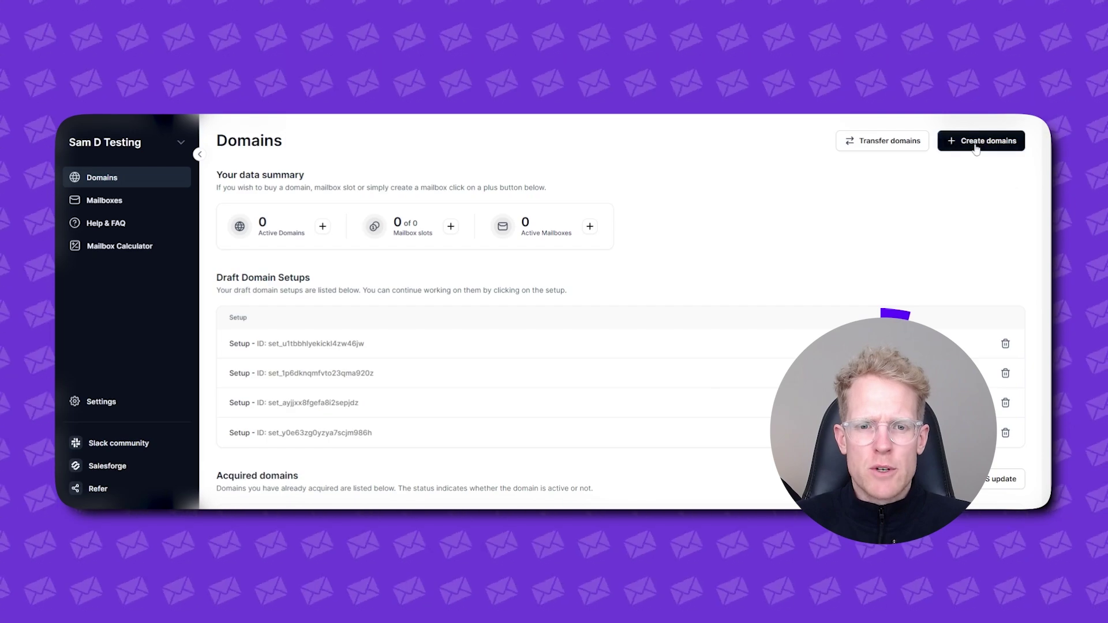
- Generate ten domains from 'mailforge' with the Domain auto generator
{"action": "left_click", "coordinate": [976, 144]}
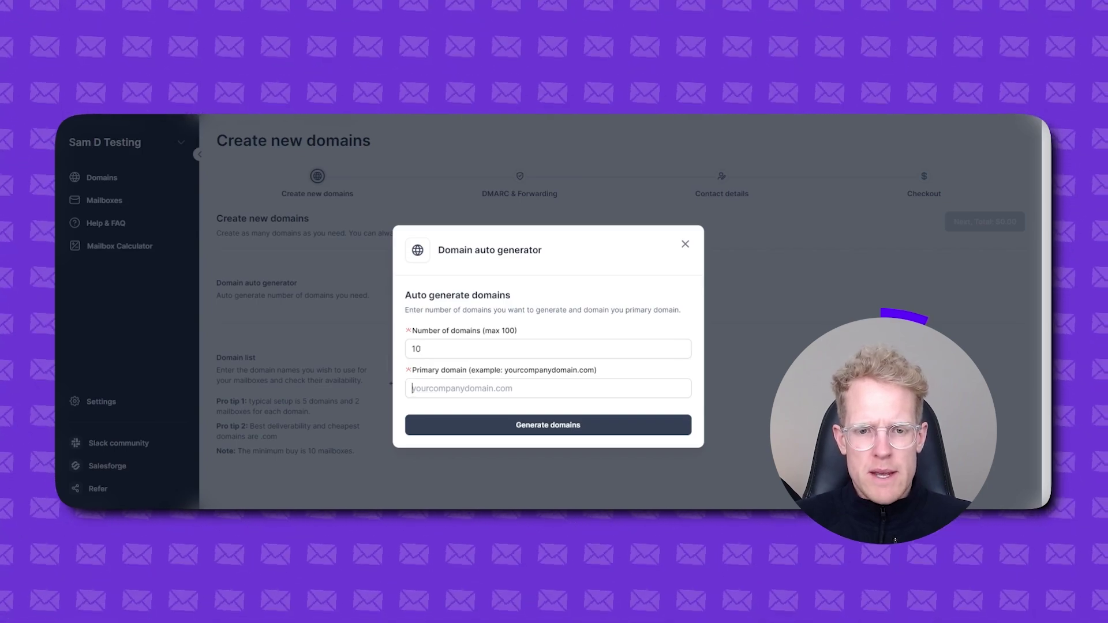
{"action": "left_click", "coordinate": [413, 388]}
{"action": "type", "text": "mailforge.com"}
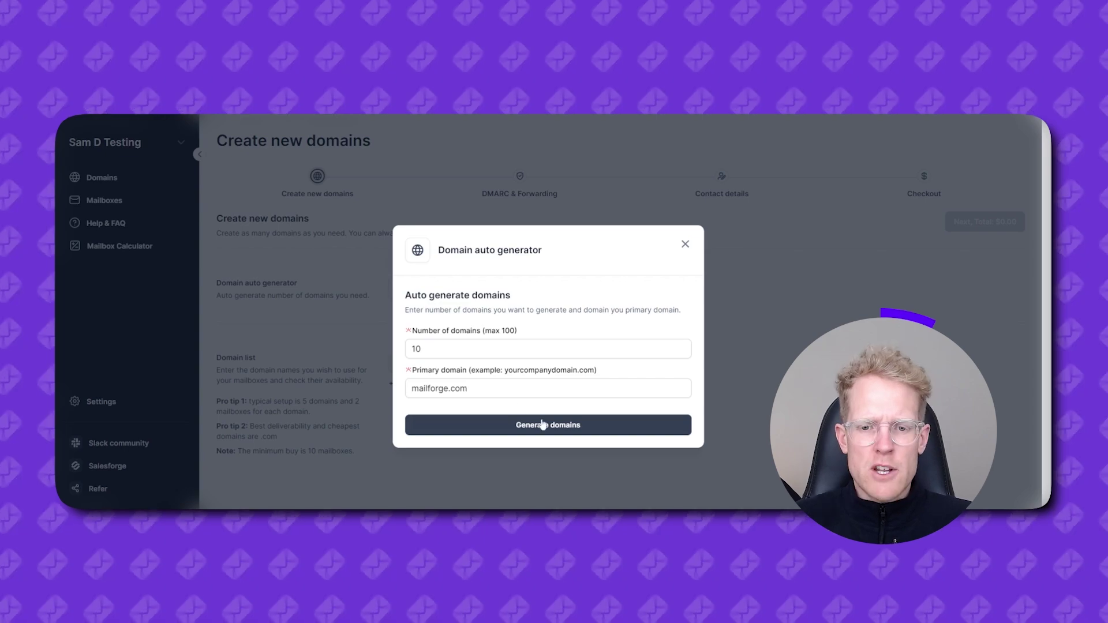
{"action": "left_click", "coordinate": [543, 424]}
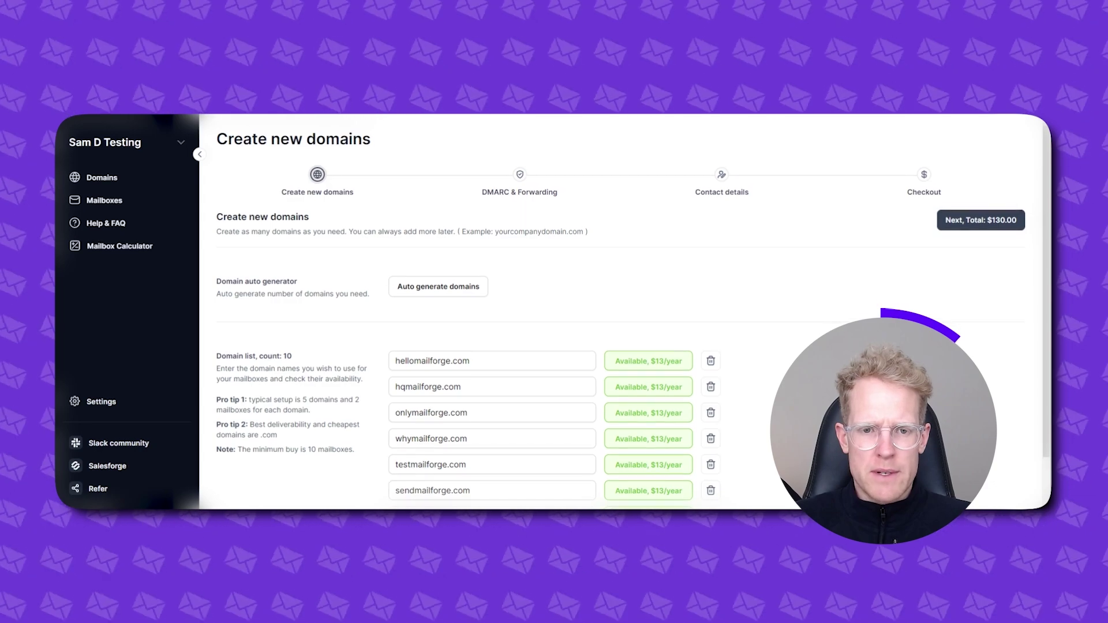
- Change the last domain's prefix to 'contact' and continue to DMARC & Forwarding
{"action": "scroll", "coordinate": [749, 347], "scroll_direction": "down", "scroll_amount": 3}
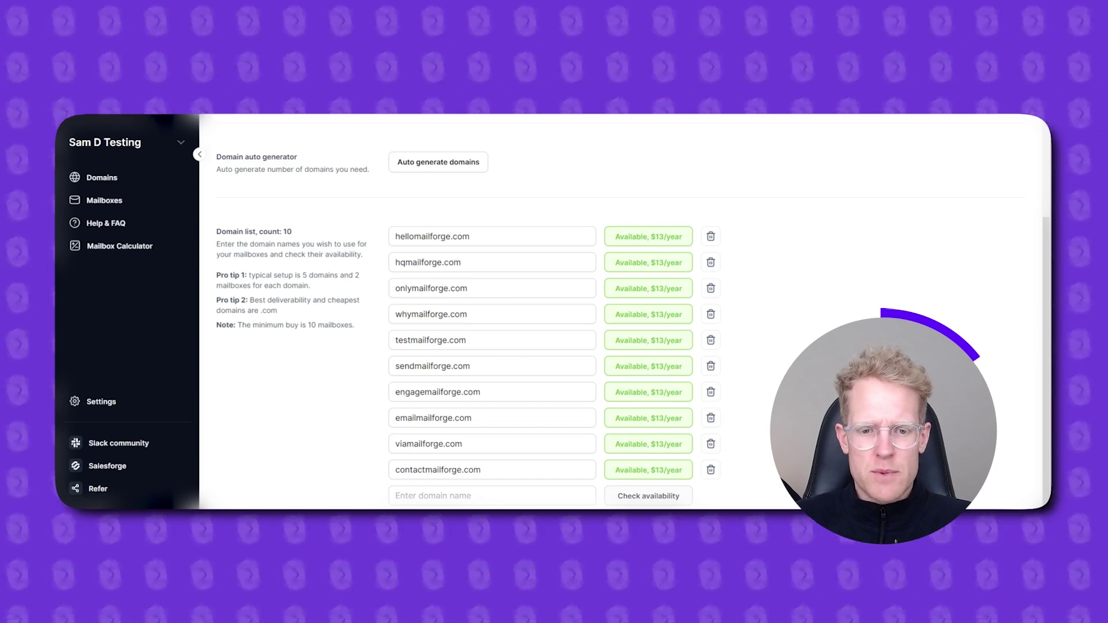
{"action": "left_click_drag", "start_coordinate": [395, 469], "coordinate": [433, 469]}
{"action": "type", "text": "contact"}
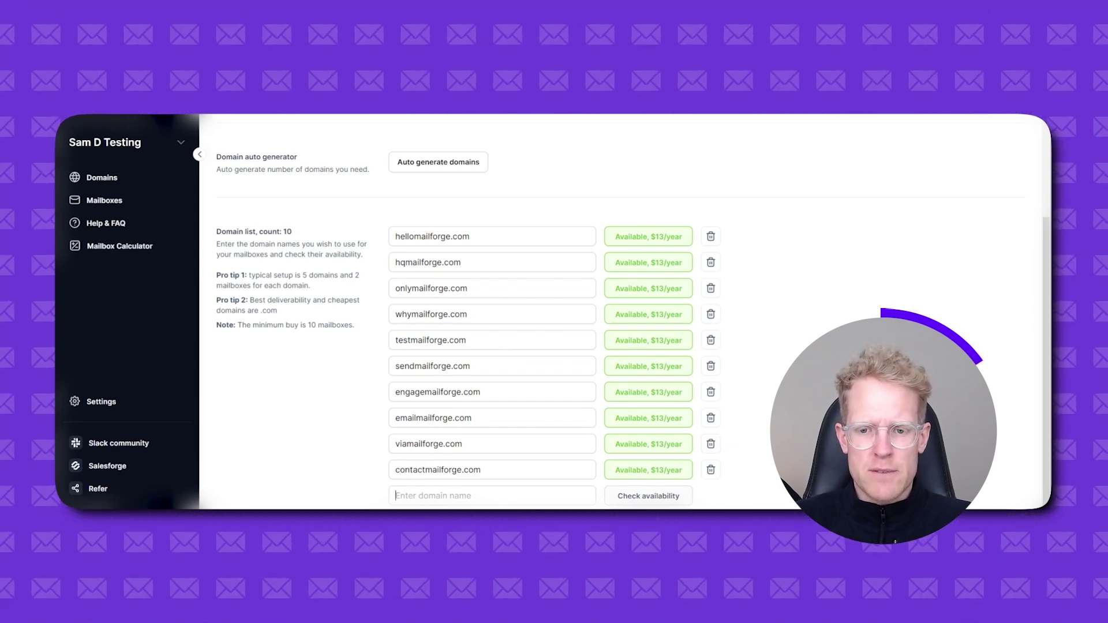
{"action": "scroll", "coordinate": [647, 362], "scroll_direction": "up", "scroll_amount": 3}
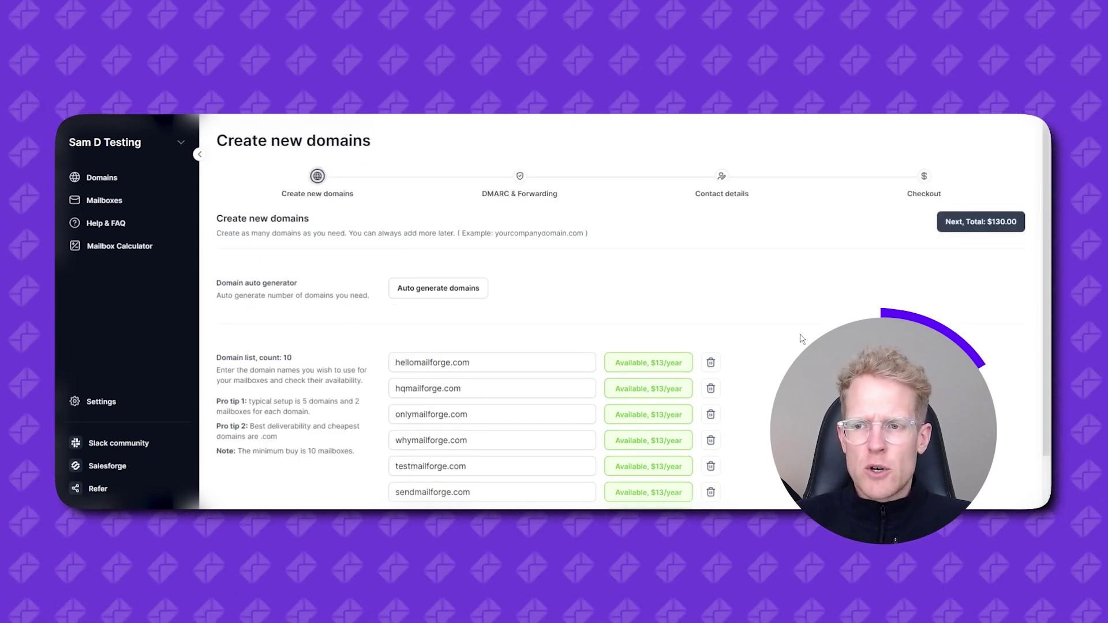
{"action": "left_click", "coordinate": [981, 221]}
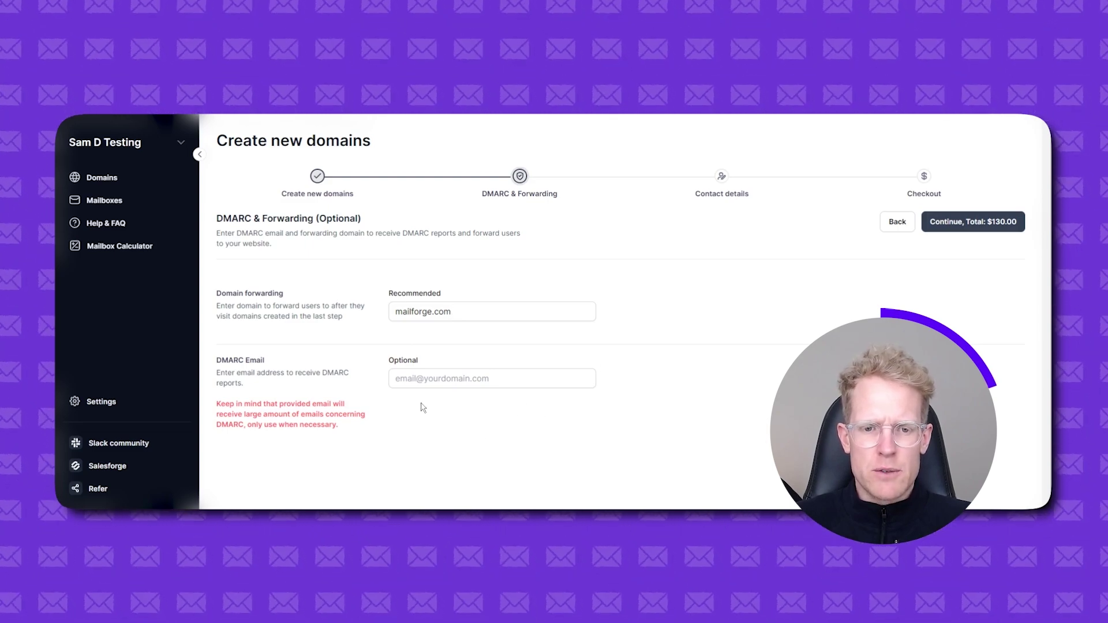
- Fill in the contact address line, country and city Tallinn, then continue to the checkout review
{"action": "left_click", "coordinate": [966, 224]}
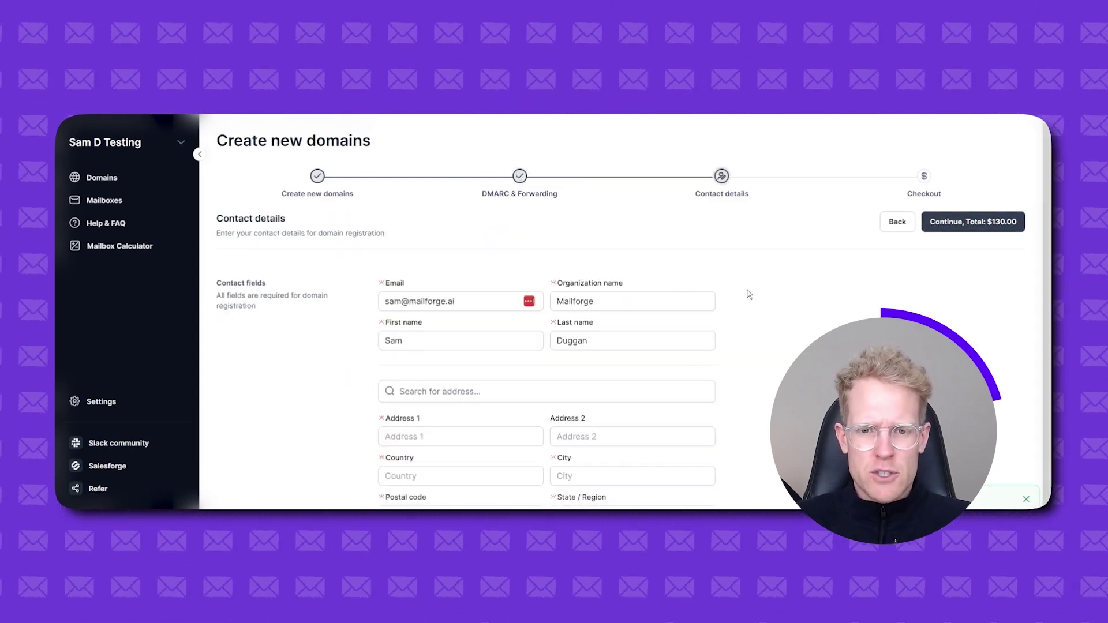
{"action": "scroll", "coordinate": [625, 333], "scroll_direction": "down", "scroll_amount": 1}
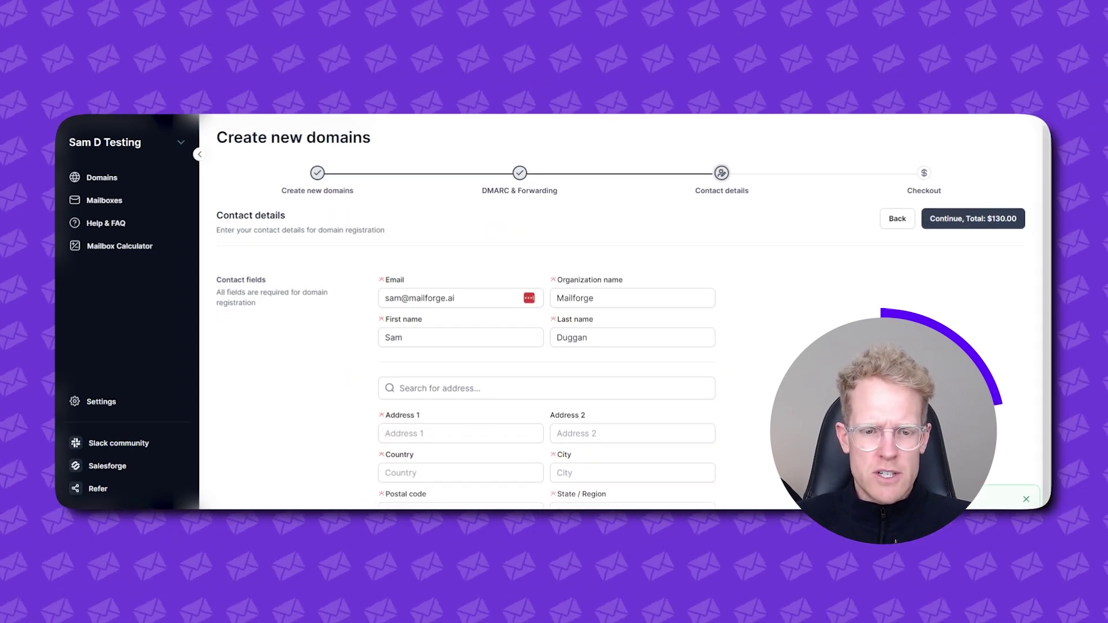
{"action": "left_click", "coordinate": [439, 434]}
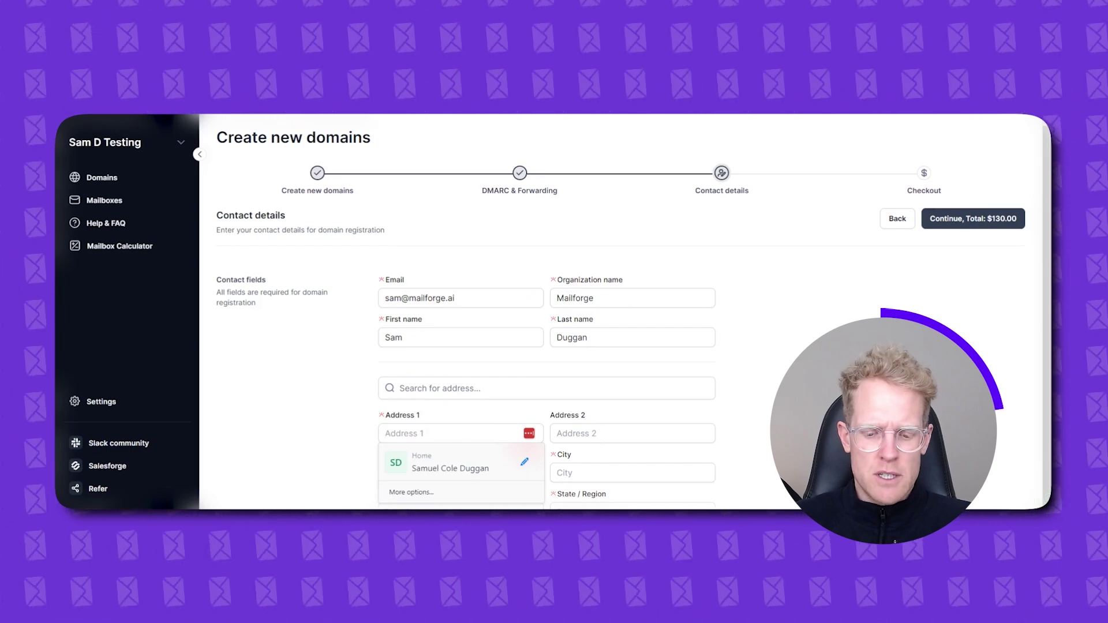
{"action": "type", "text": "Salesforge"}
{"action": "key", "text": "Tab"}
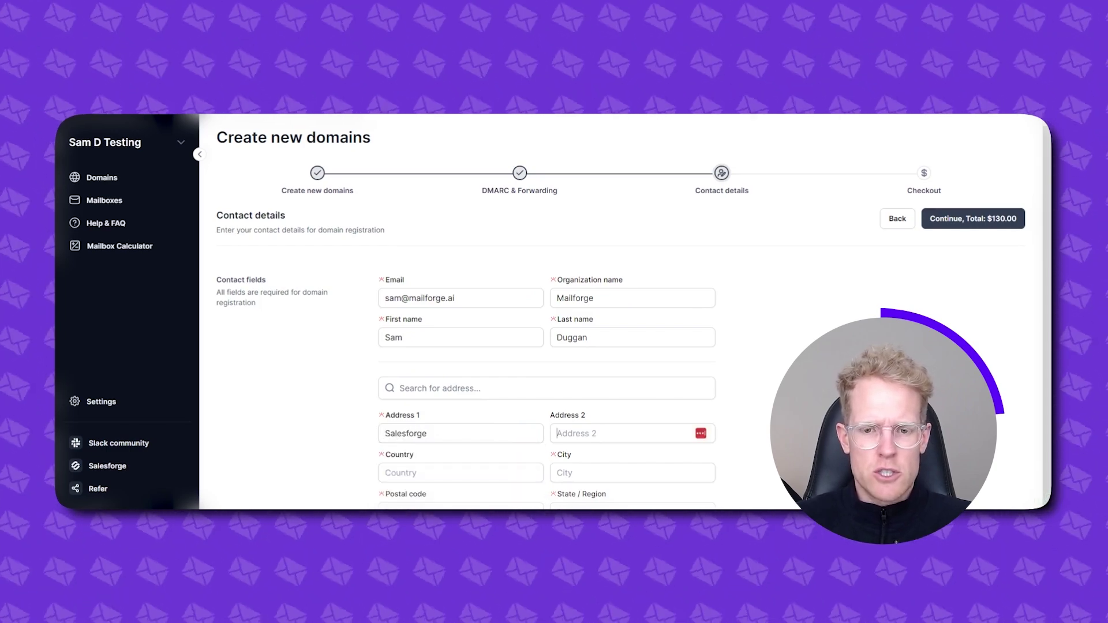
{"action": "left_click", "coordinate": [460, 473]}
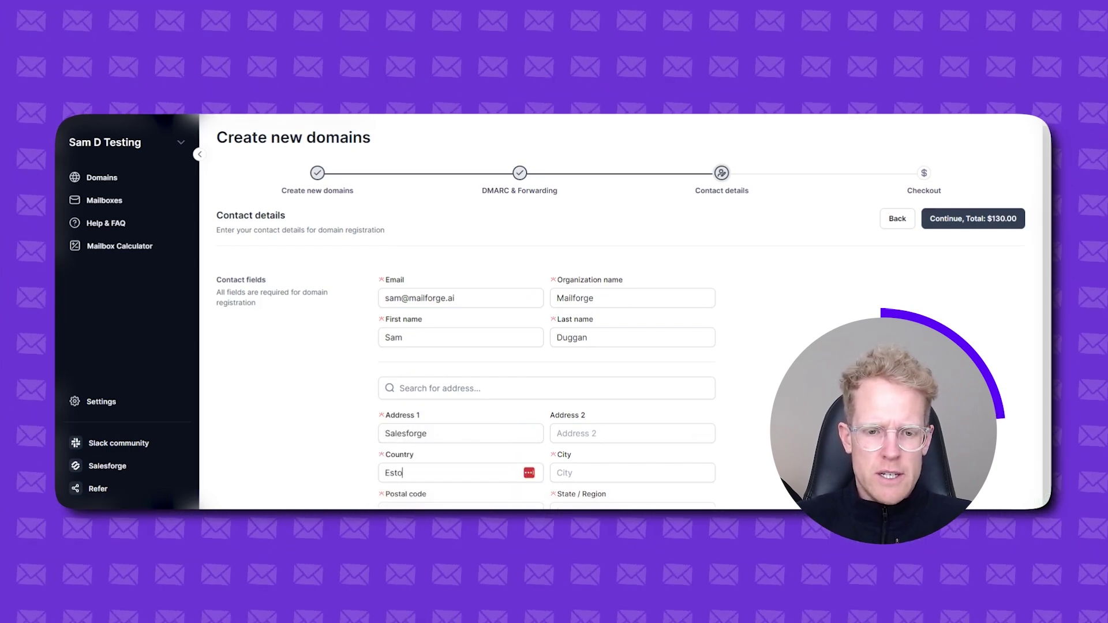
{"action": "left_click", "coordinate": [624, 472]}
{"action": "type", "text": "Tallin"}
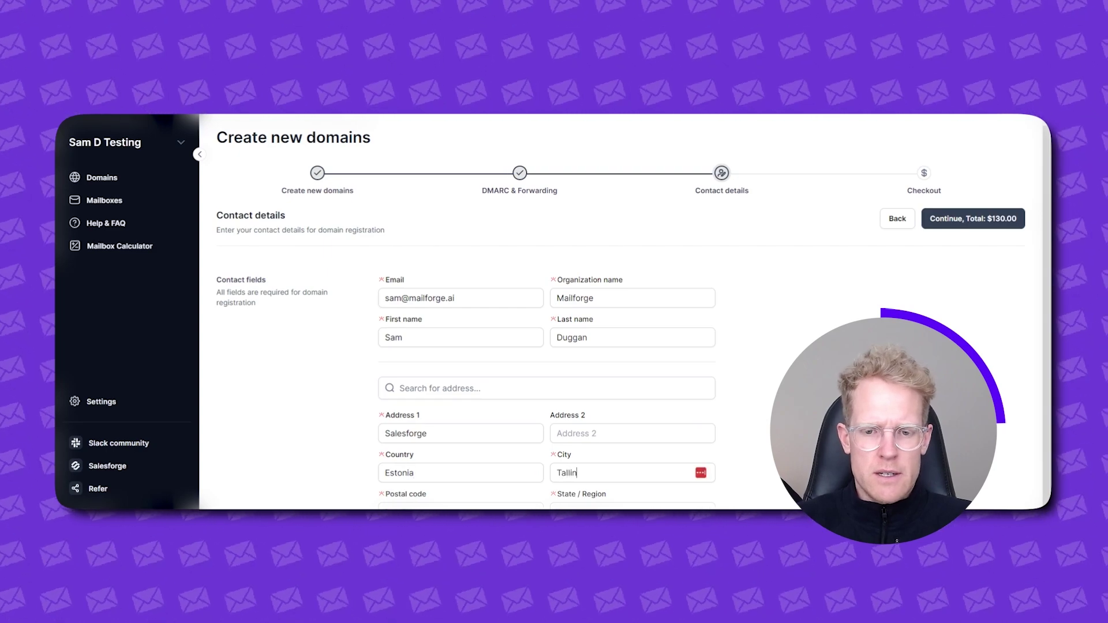
{"action": "type", "text": "n"}
{"action": "key", "text": "Tab"}
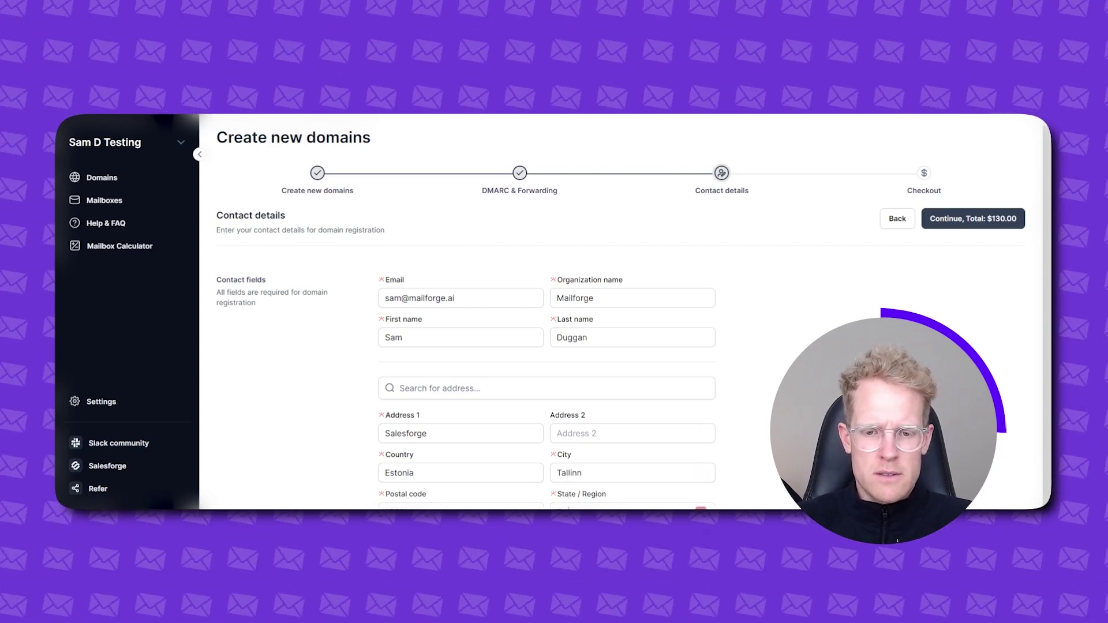
{"action": "left_click", "coordinate": [965, 222]}
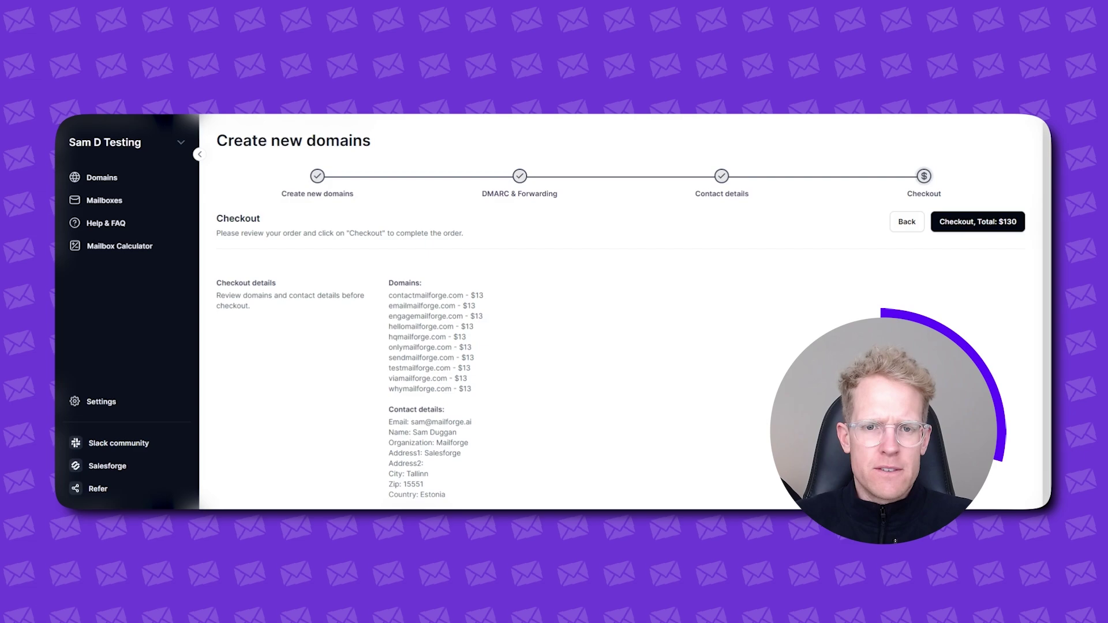
- Send the ten-domain order to checkout and confirm the billing address
{"action": "left_click", "coordinate": [977, 230]}
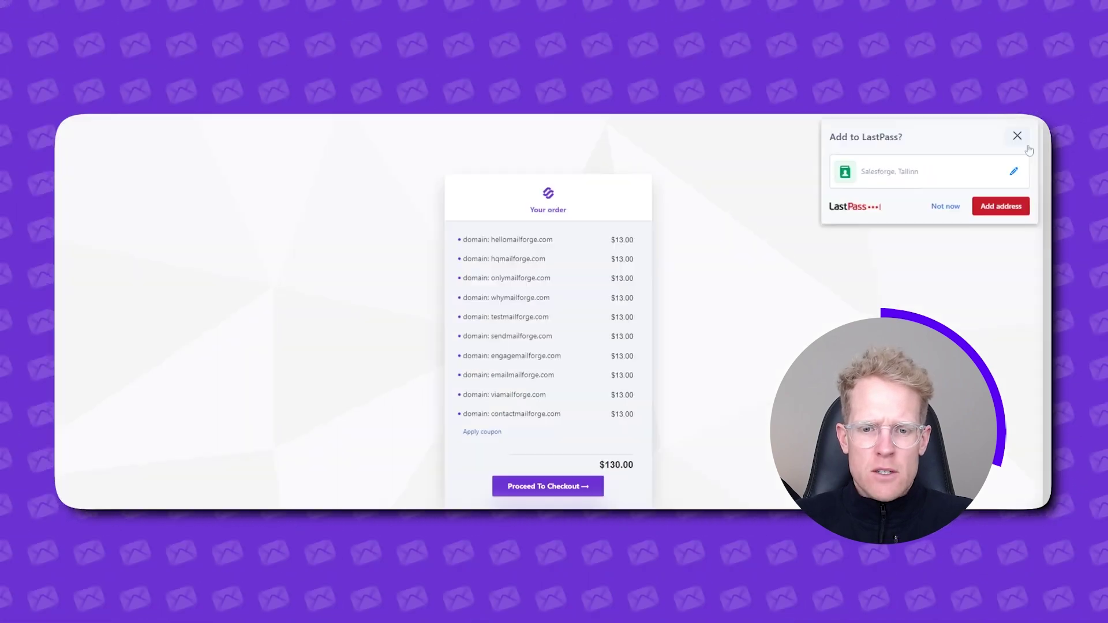
{"action": "left_click", "coordinate": [945, 208]}
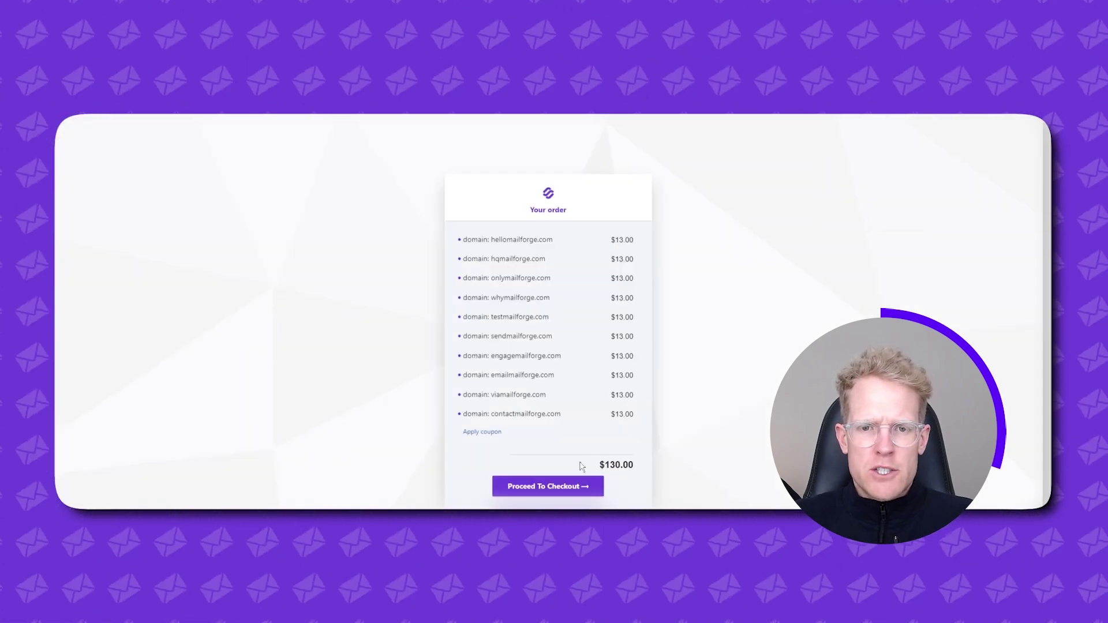
{"action": "left_click", "coordinate": [545, 479]}
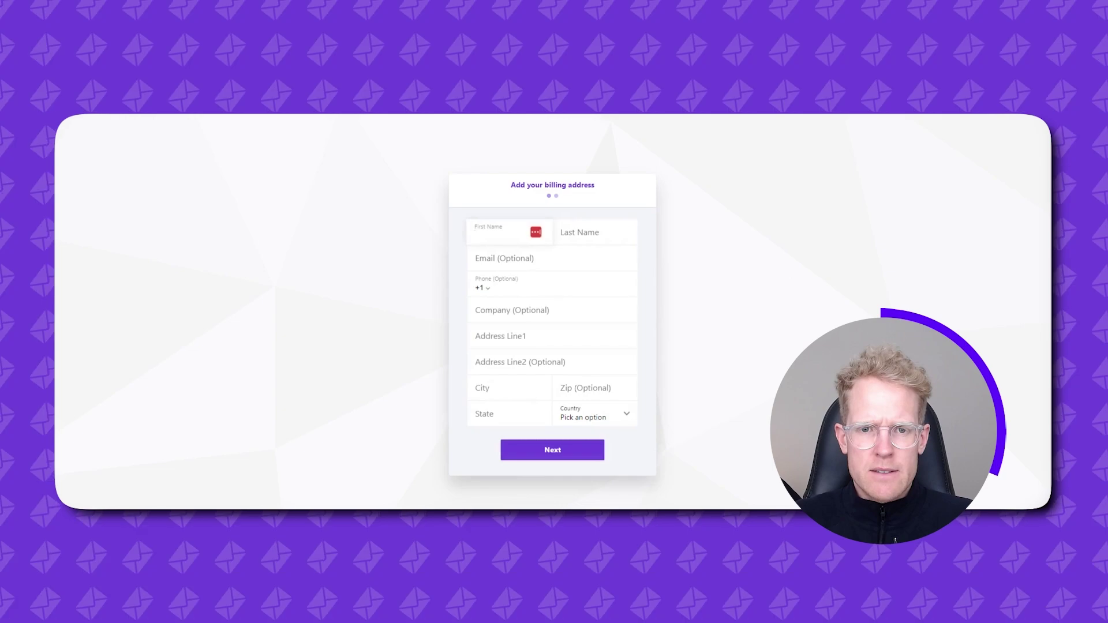
{"action": "left_click", "coordinate": [574, 466]}
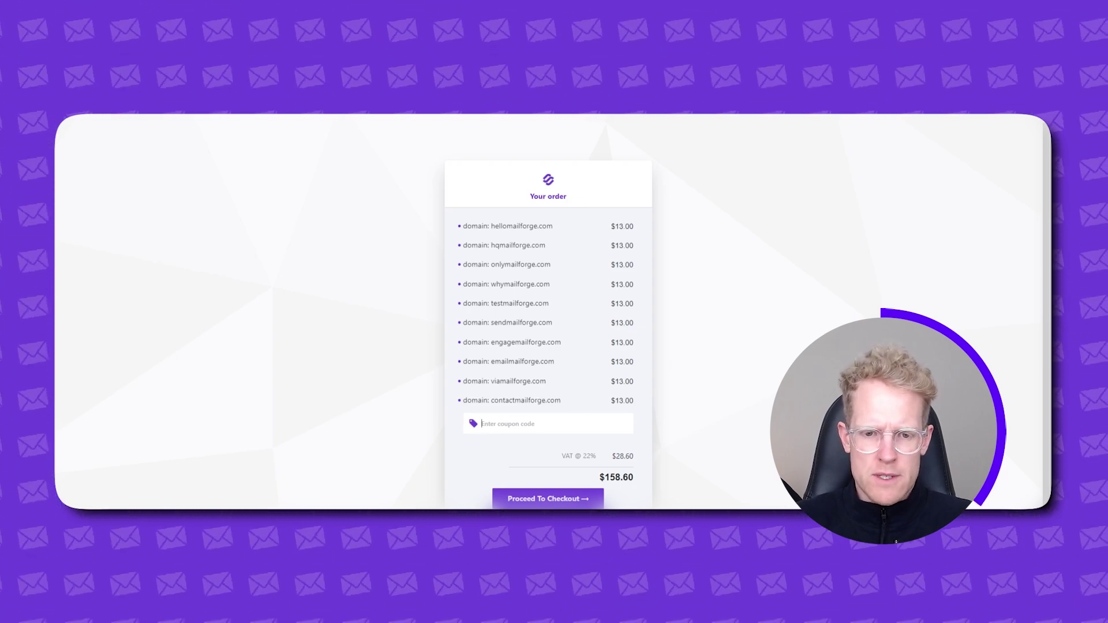
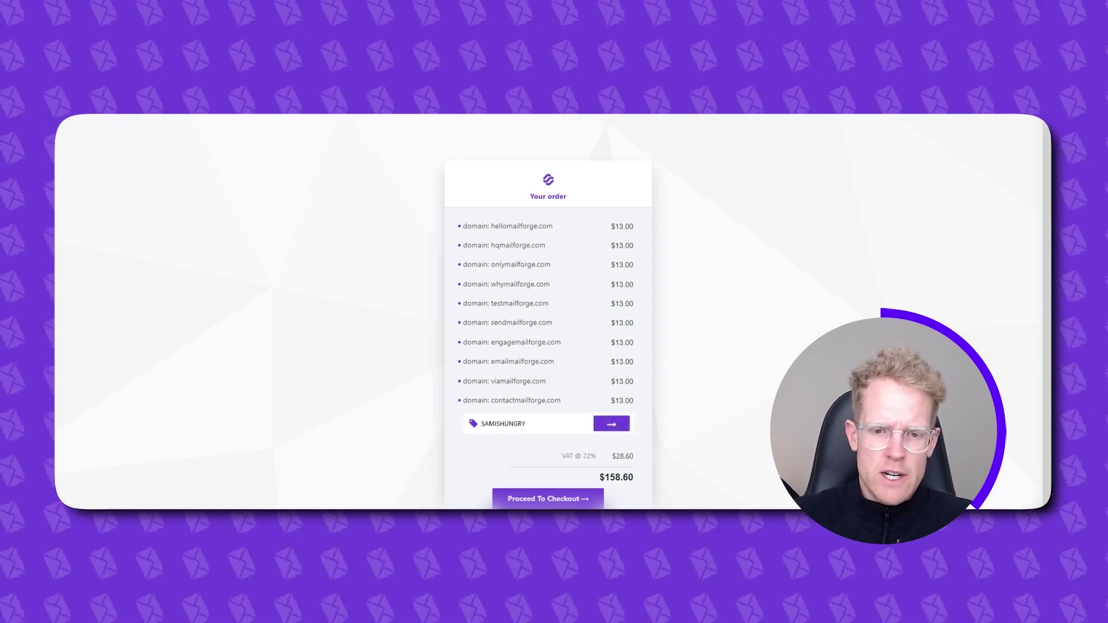
- Apply the 100% discount coupon for a $0.00 total, complete billing, and place the order
{"action": "left_click", "coordinate": [613, 427]}
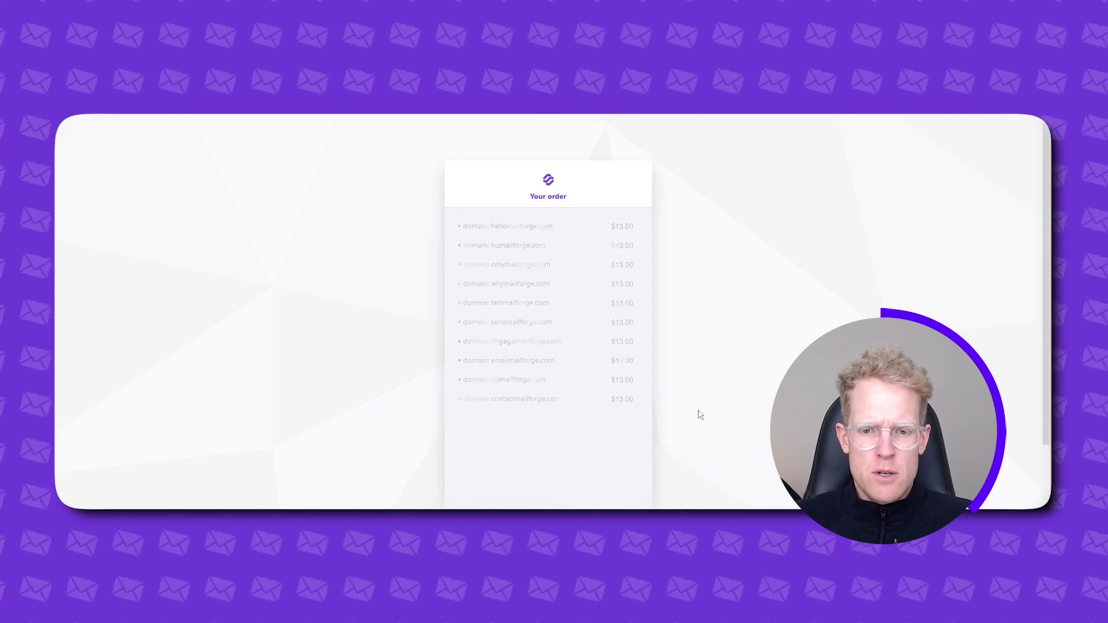
{"action": "left_click", "coordinate": [594, 506]}
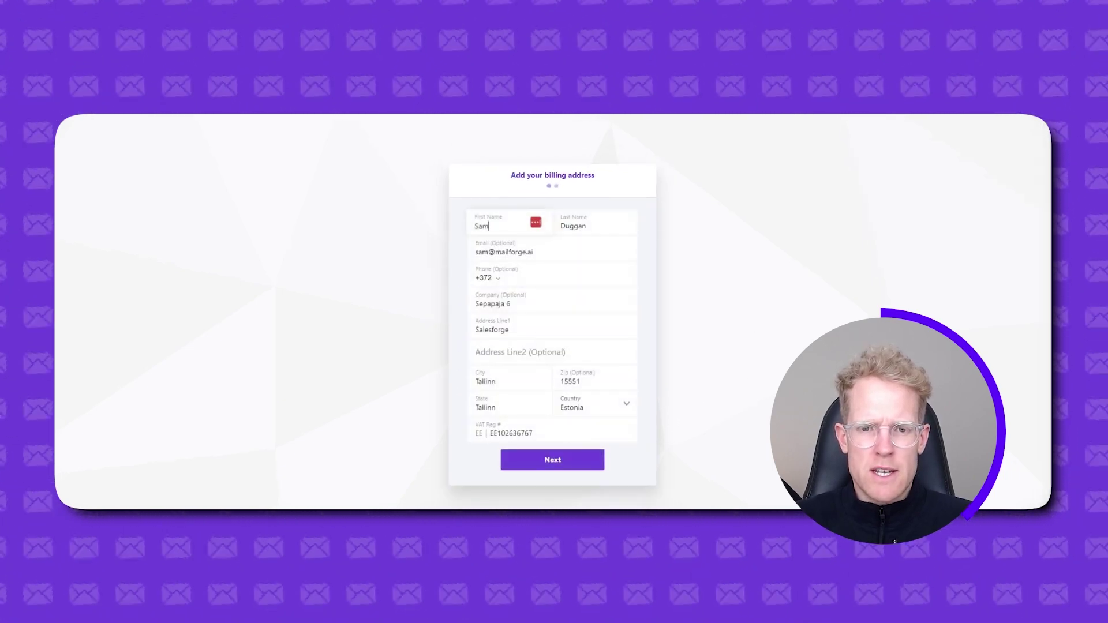
{"action": "left_click", "coordinate": [564, 459]}
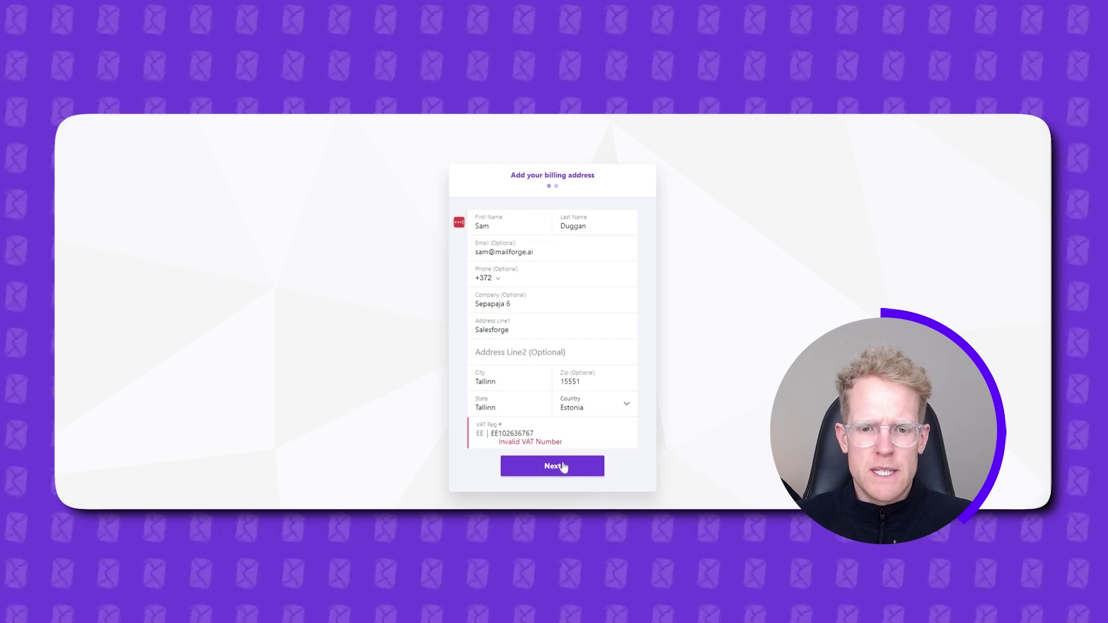
{"action": "left_click", "coordinate": [578, 462]}
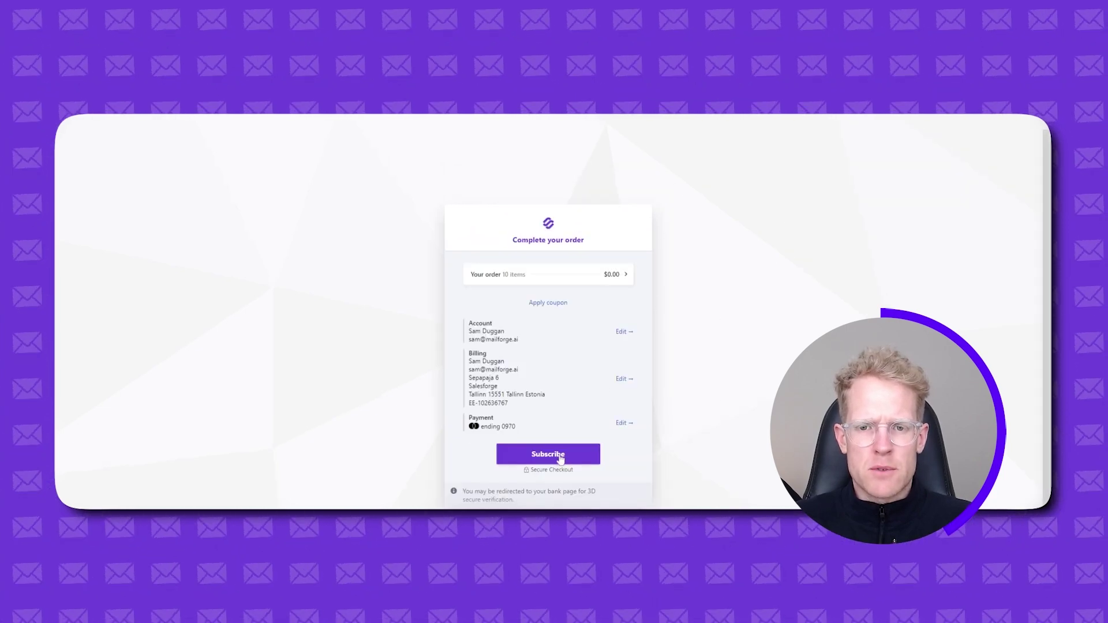
{"action": "left_click", "coordinate": [560, 456]}
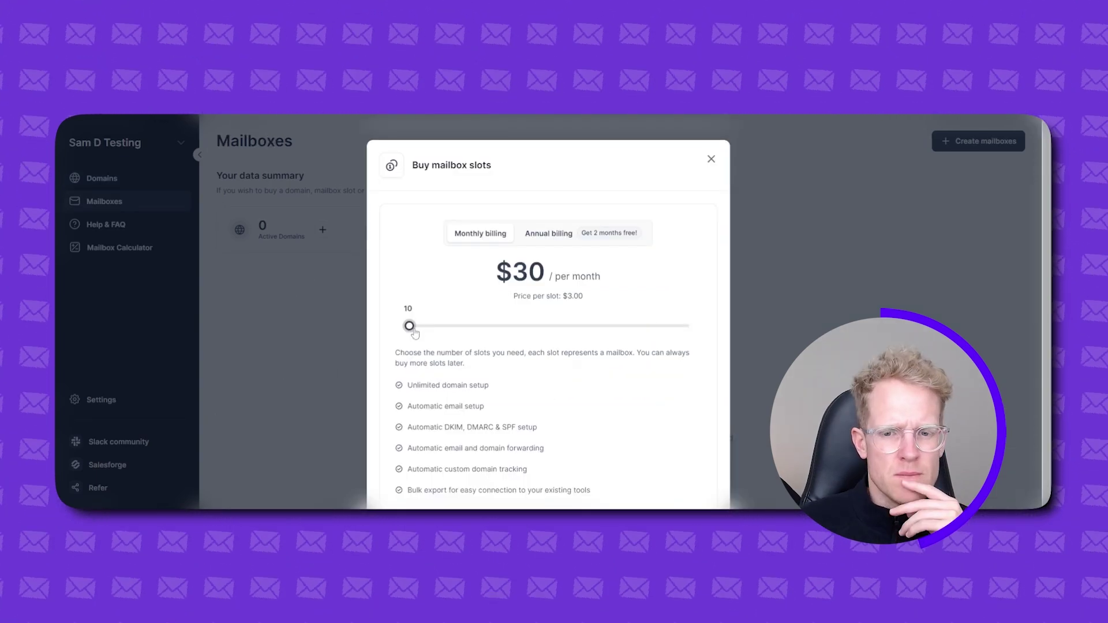
- Open Buy mailbox slots and drag the slots slider up toward 20
{"action": "left_click", "coordinate": [324, 317]}
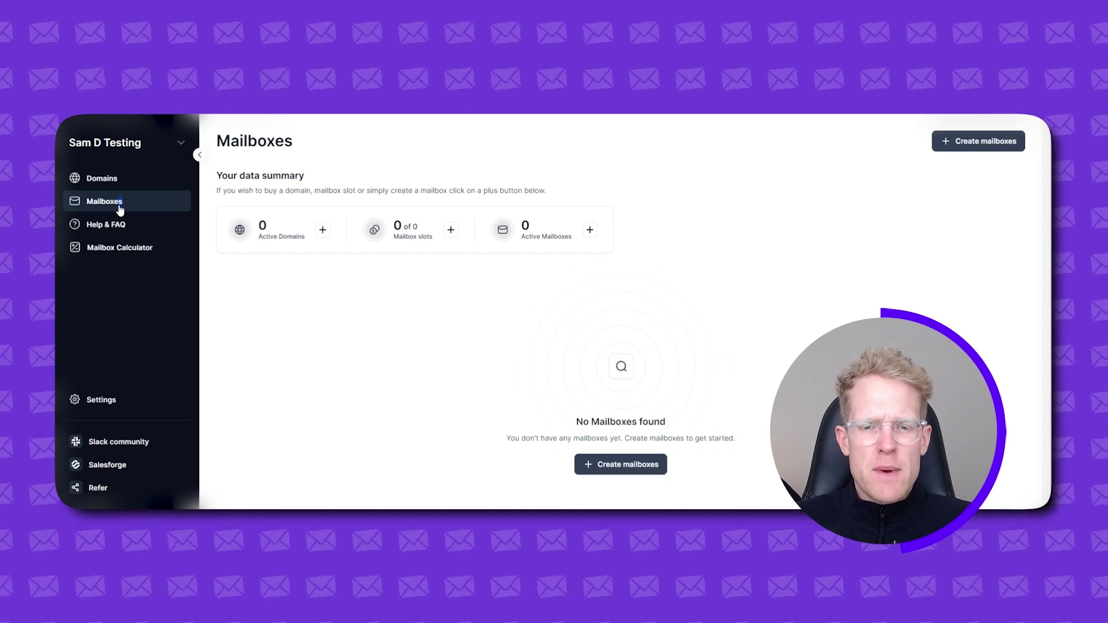
{"action": "left_click", "coordinate": [451, 230]}
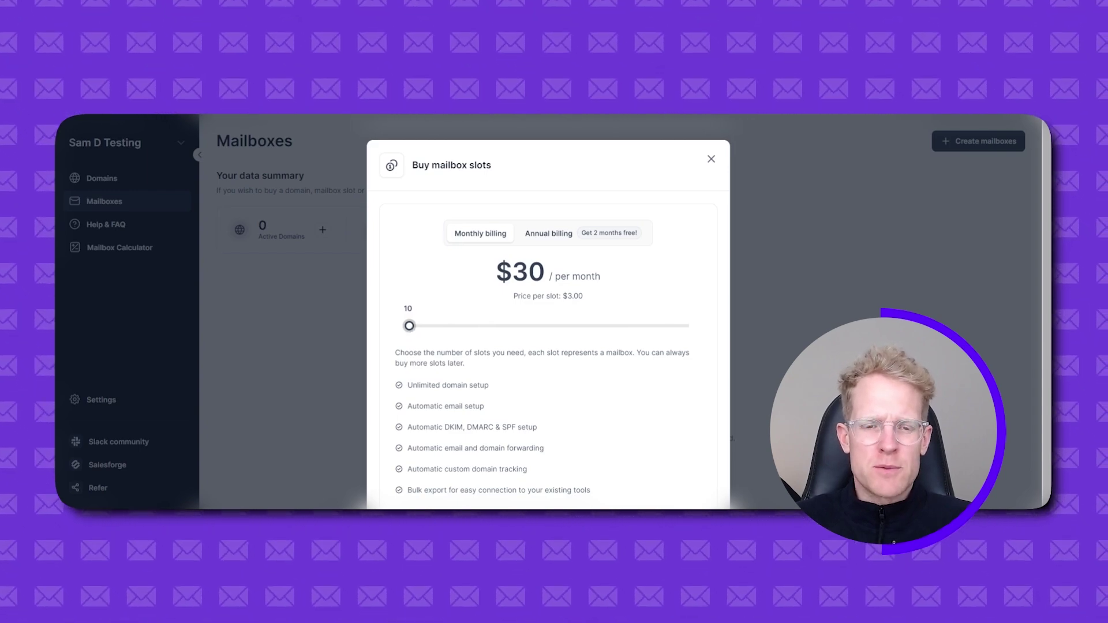
{"action": "left_click_drag", "start_coordinate": [409, 325], "coordinate": [413, 329]}
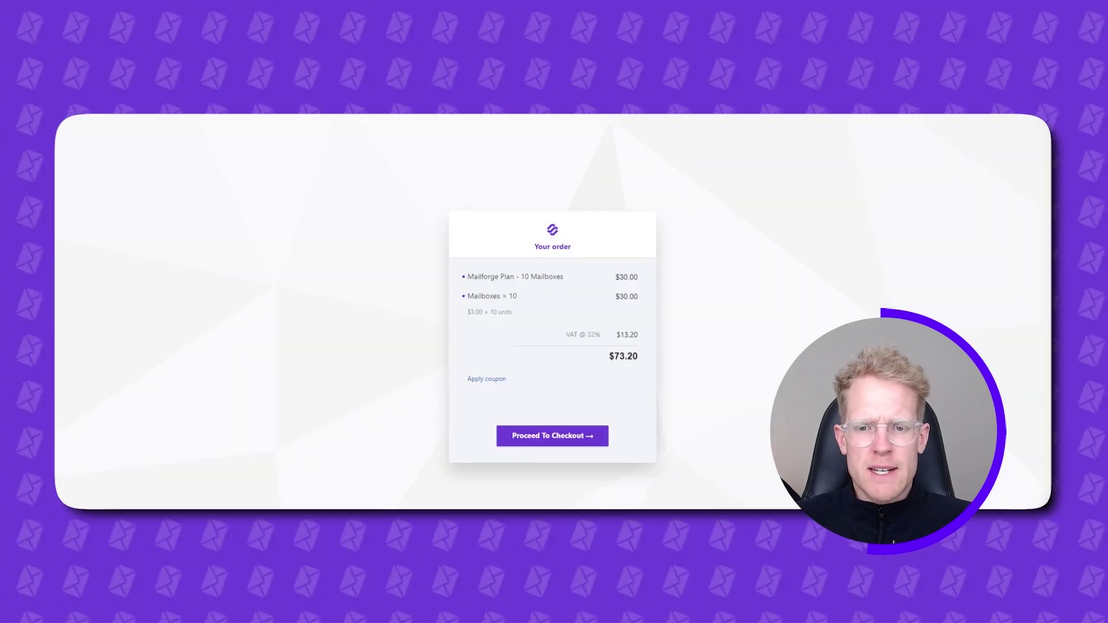
- Apply the discount coupon code to bring the mailbox slot order to $0.00
{"action": "left_click", "coordinate": [493, 381]}
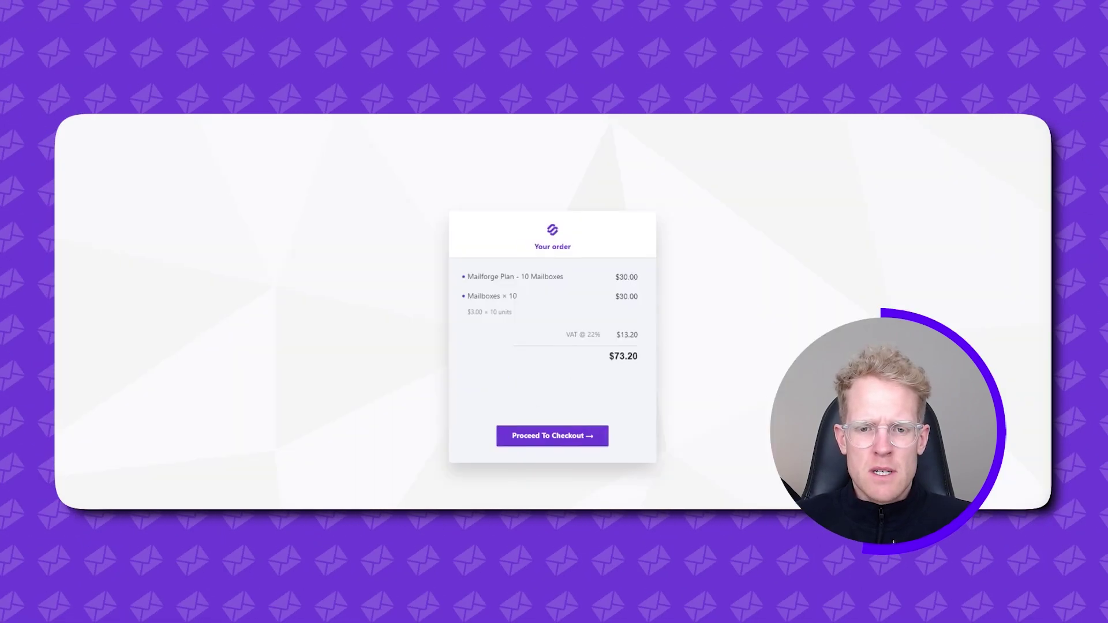
{"action": "type", "text": "FO"}
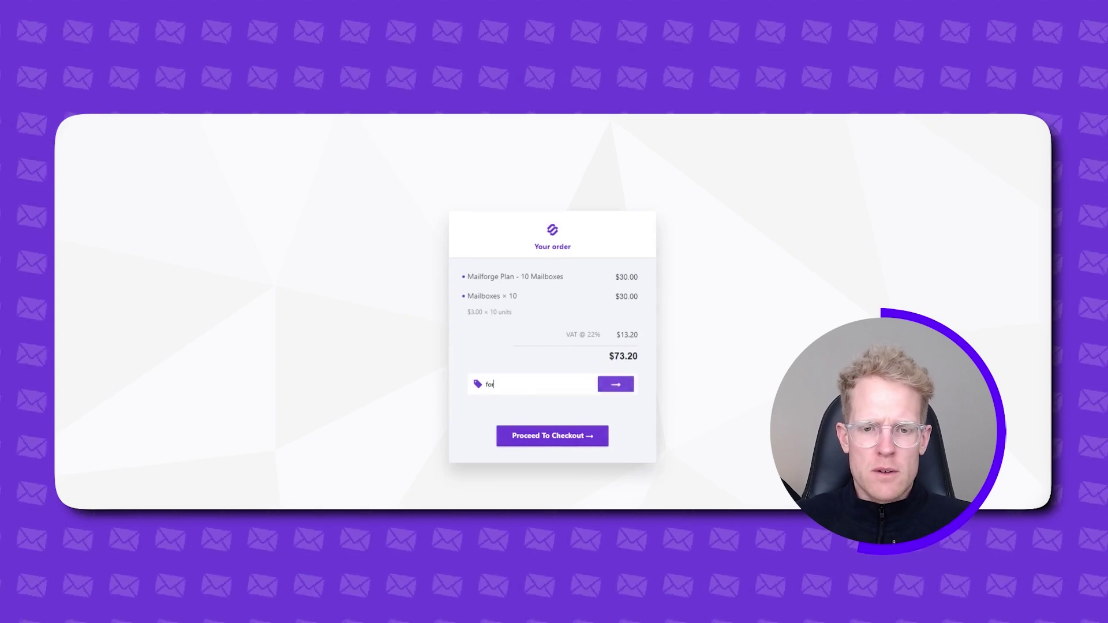
{"action": "key", "text": "BackSpace"}
{"action": "key", "text": "BackSpace"}
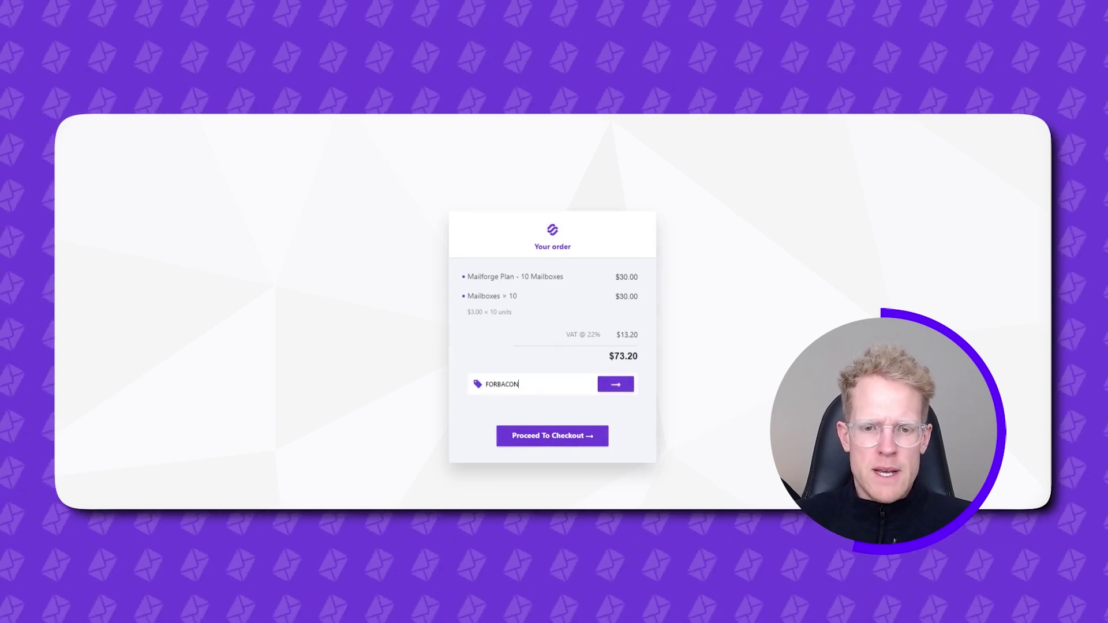
{"action": "left_click", "coordinate": [625, 388]}
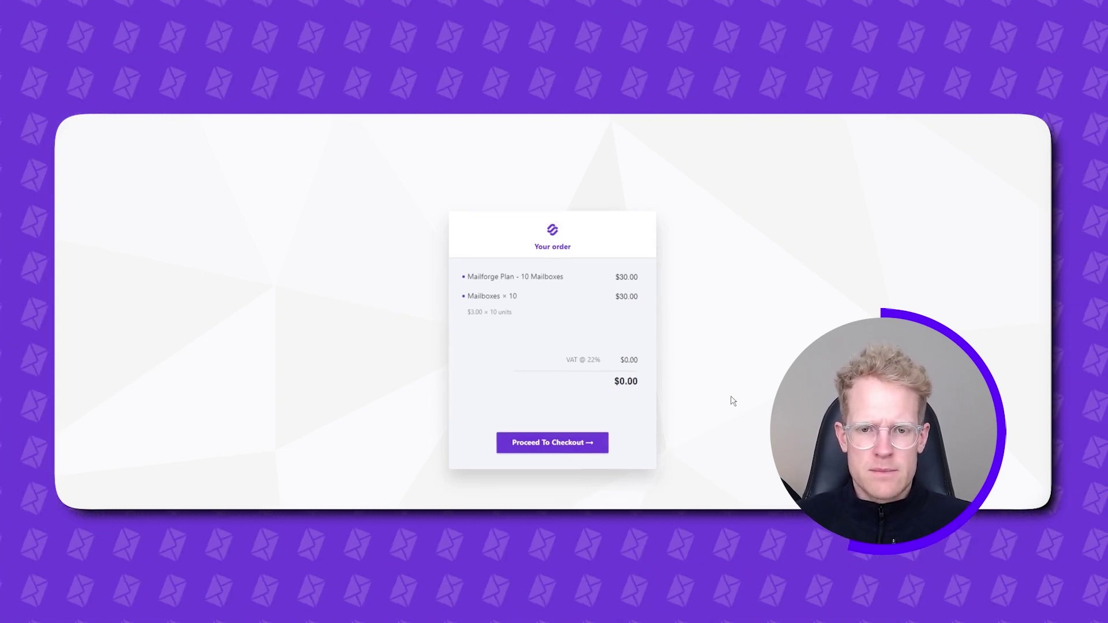
- Check out, then start creating new mailboxes from the Mailboxes page
{"action": "left_click", "coordinate": [564, 441]}
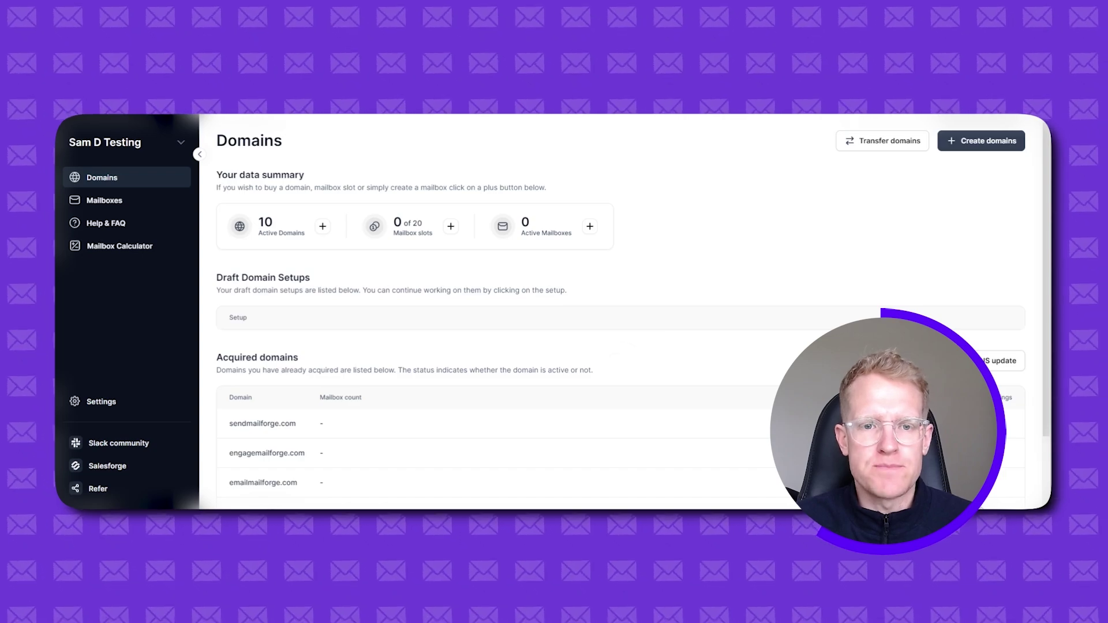
{"action": "left_click", "coordinate": [121, 204]}
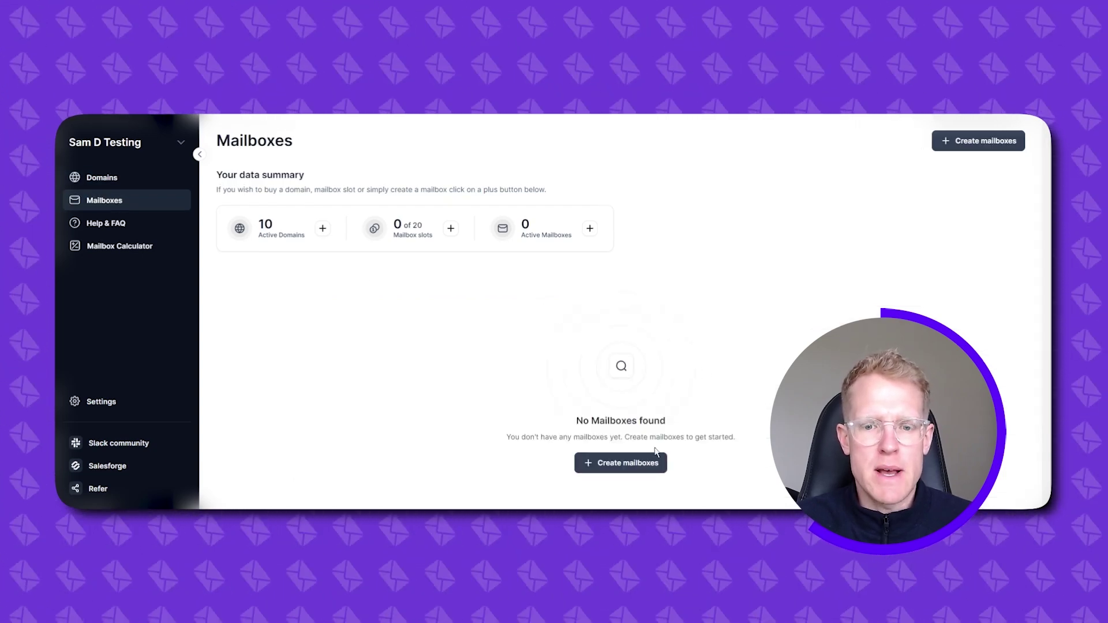
{"action": "left_click", "coordinate": [625, 463]}
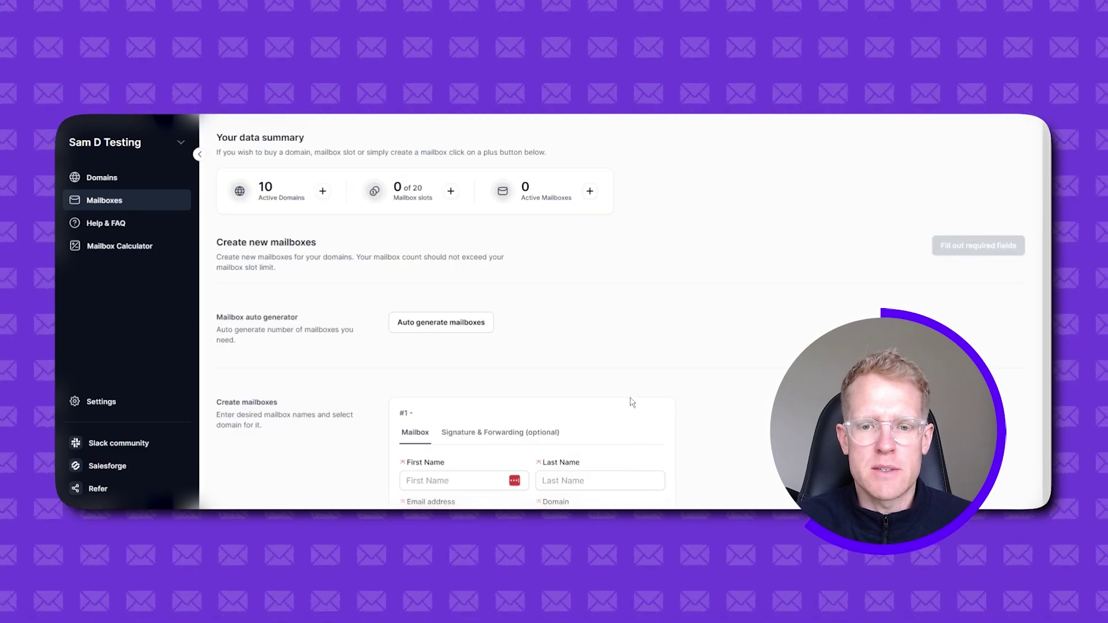
- Select all ten domains in the Mailbox auto generator, keeping 2 mailboxes per domain
{"action": "left_click", "coordinate": [438, 328]}
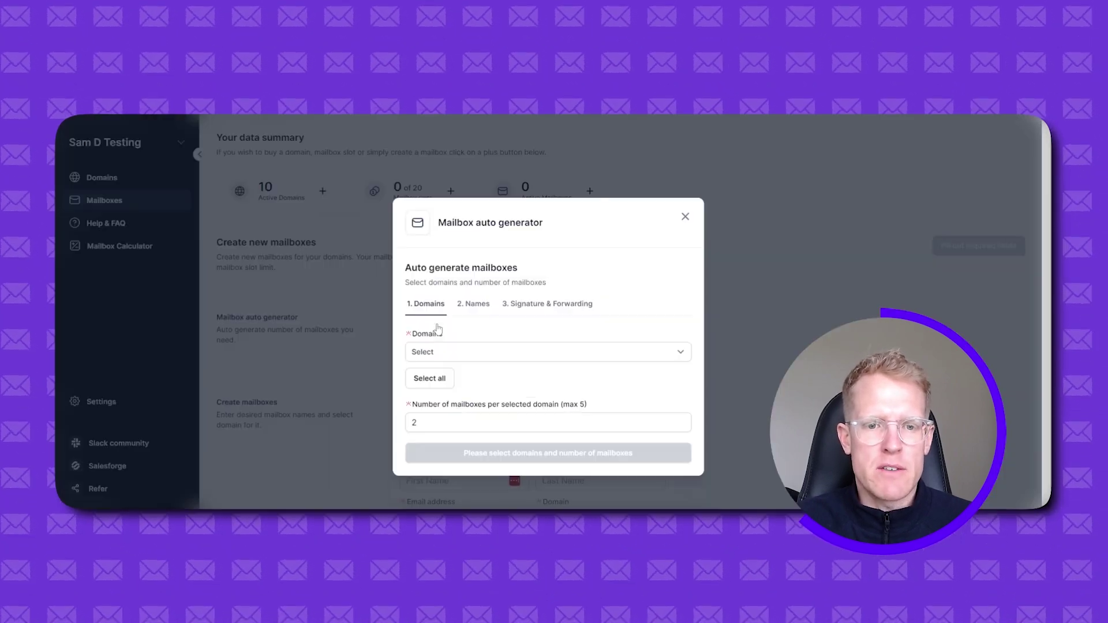
{"action": "left_click", "coordinate": [467, 353]}
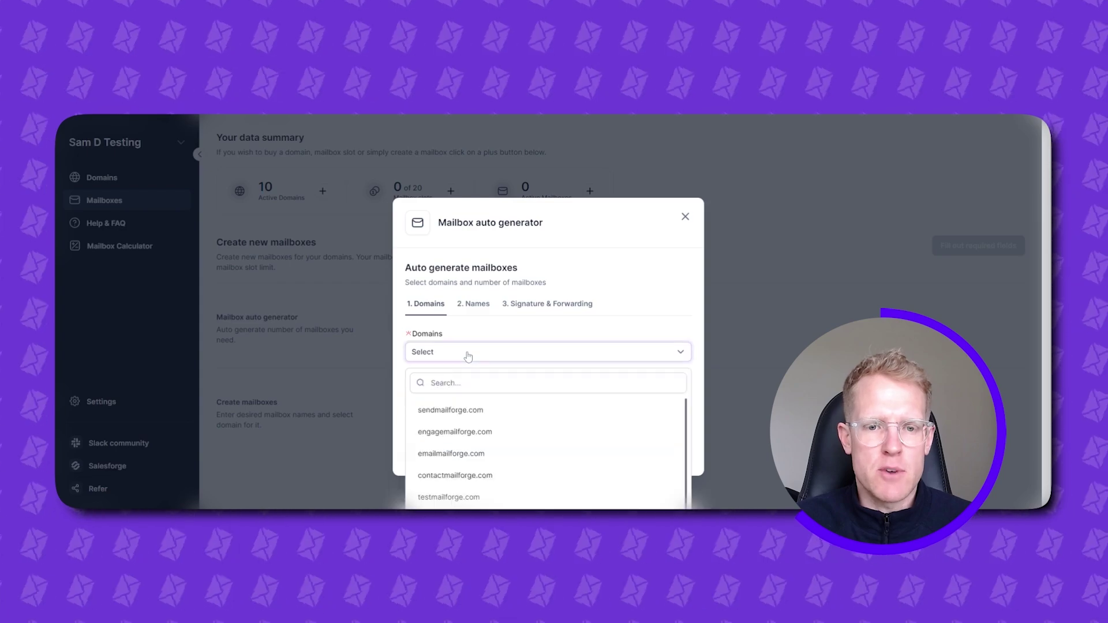
{"action": "left_click", "coordinate": [483, 409]}
{"action": "left_click", "coordinate": [481, 432]}
{"action": "left_click", "coordinate": [478, 454]}
{"action": "left_click", "coordinate": [477, 476]}
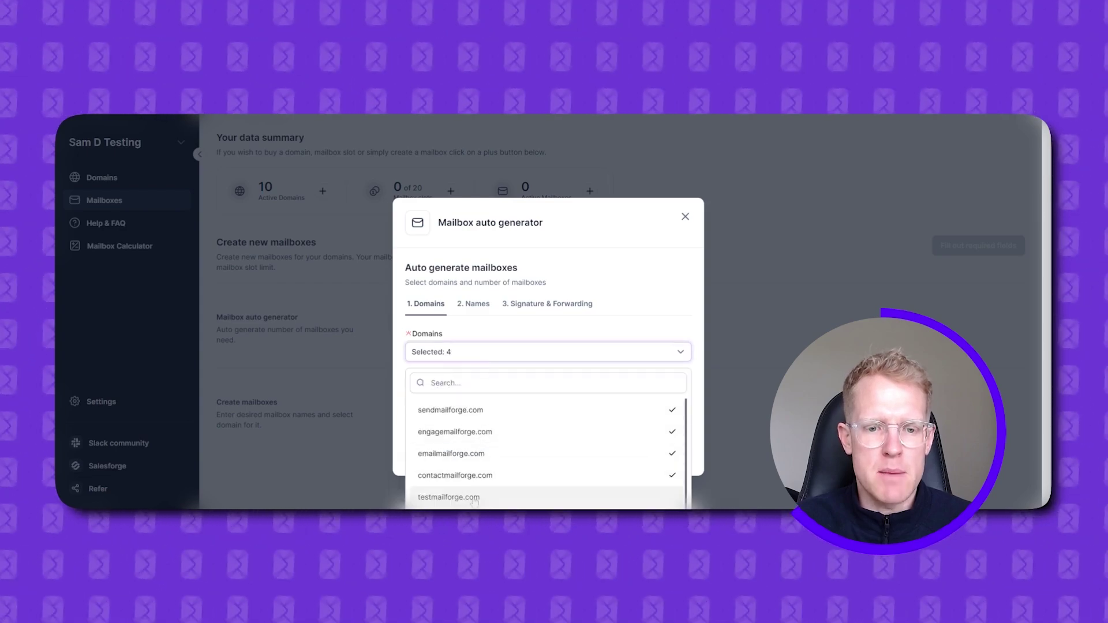
{"action": "scroll", "coordinate": [490, 465], "scroll_direction": "down", "scroll_amount": 3}
{"action": "left_click", "coordinate": [488, 456]}
{"action": "left_click", "coordinate": [488, 478]}
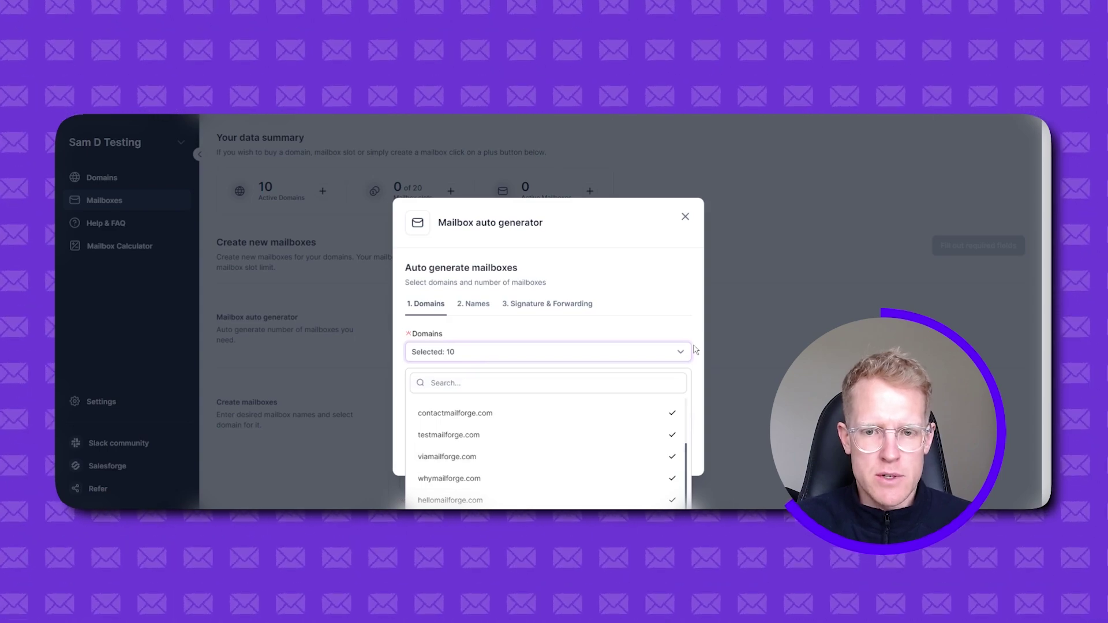
{"action": "left_click", "coordinate": [680, 316]}
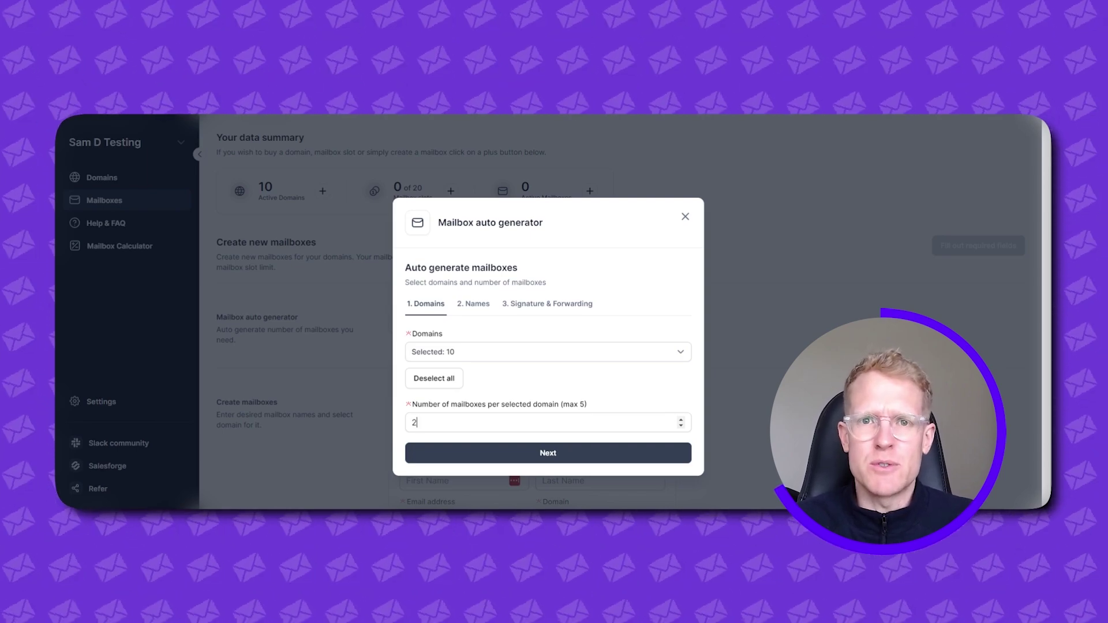
- Set the generator's name type to Predefined (Your unique names)
{"action": "left_click", "coordinate": [488, 453]}
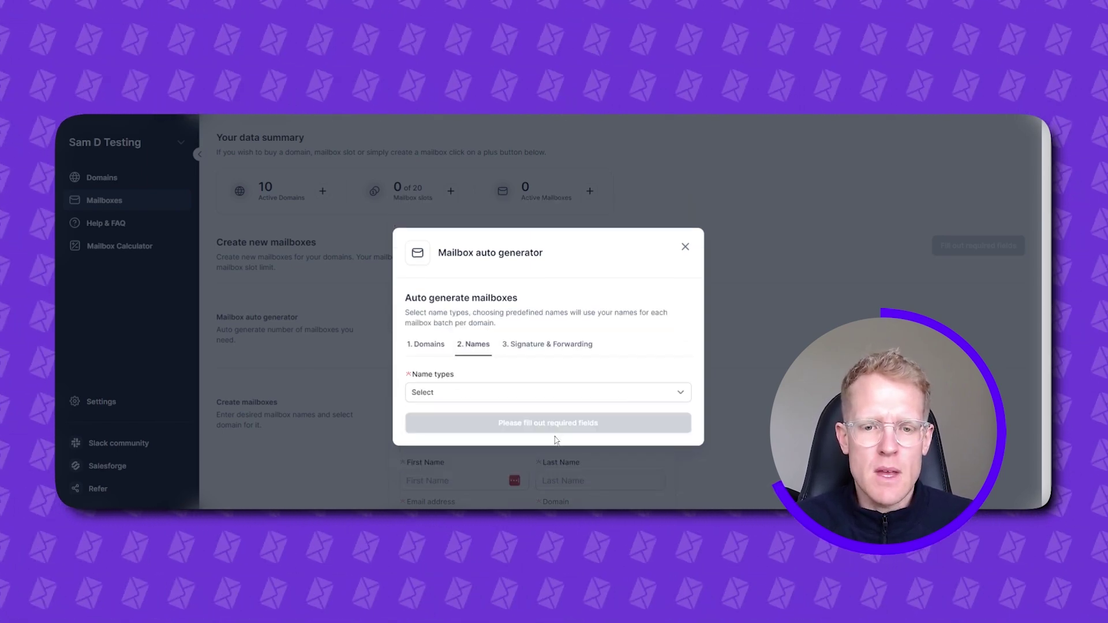
{"action": "left_click", "coordinate": [489, 398]}
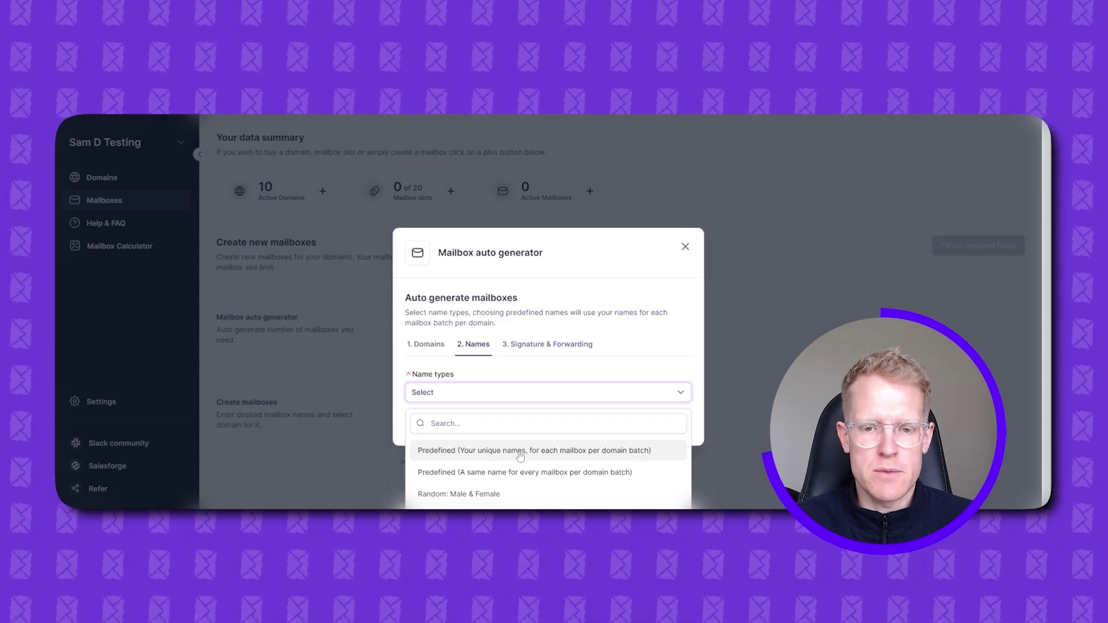
{"action": "left_click", "coordinate": [520, 452]}
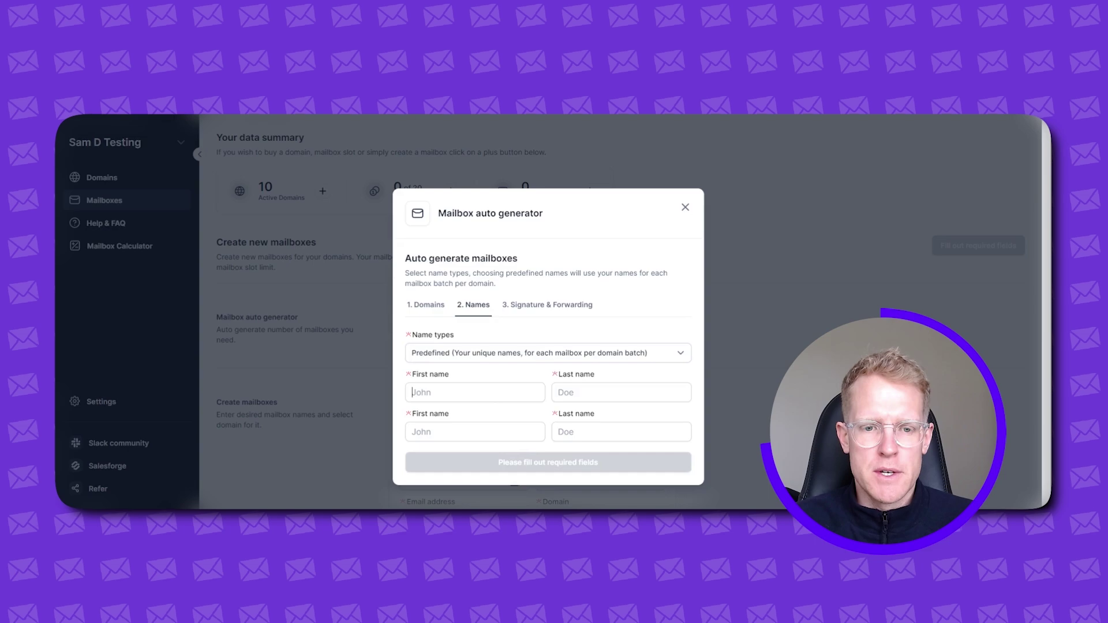
- Enter the sender's first and last name in both name rows
{"action": "type", "text": "Sam"}
{"action": "key", "text": "Tab"}
{"action": "type", "text": "Duggan"}
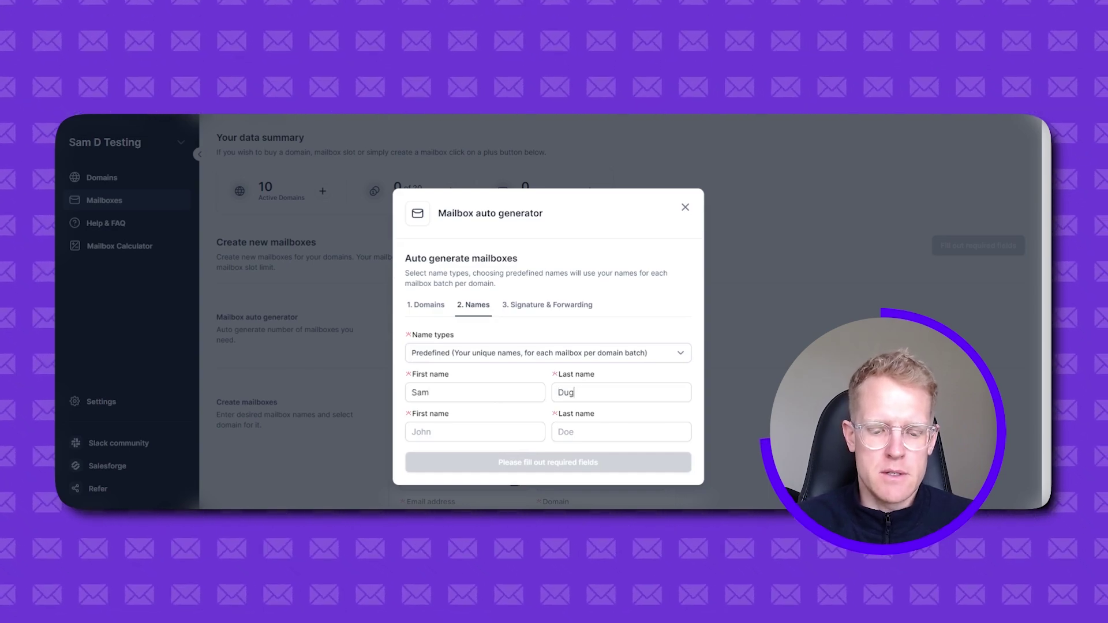
{"action": "key", "text": "Tab"}
{"action": "type", "text": "Sam"}
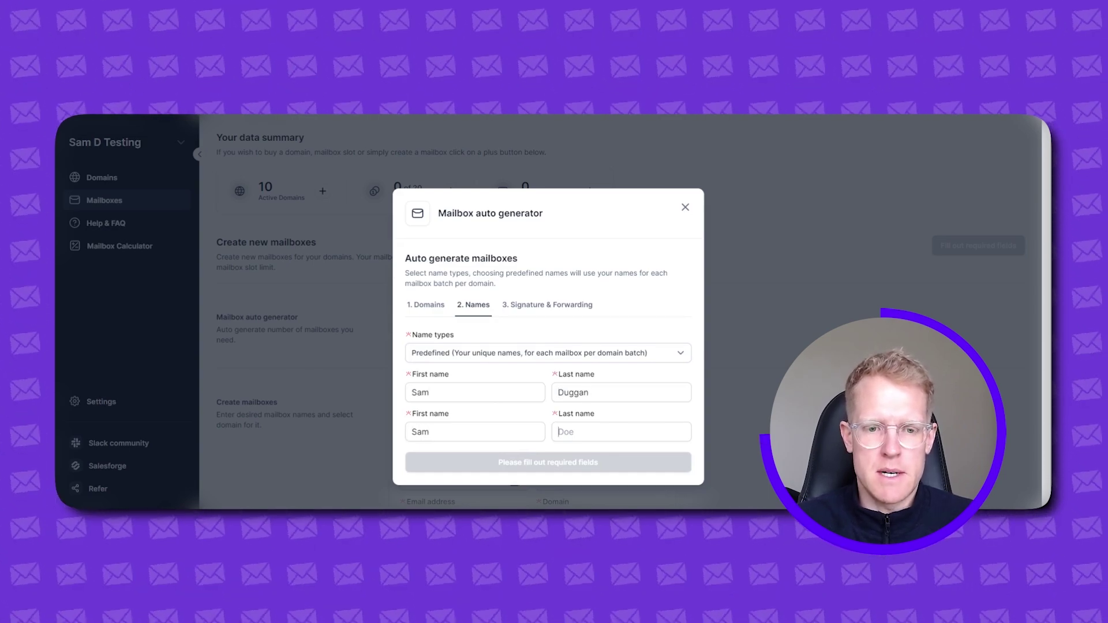
{"action": "key", "text": "Tab"}
{"action": "type", "text": "Duggan"}
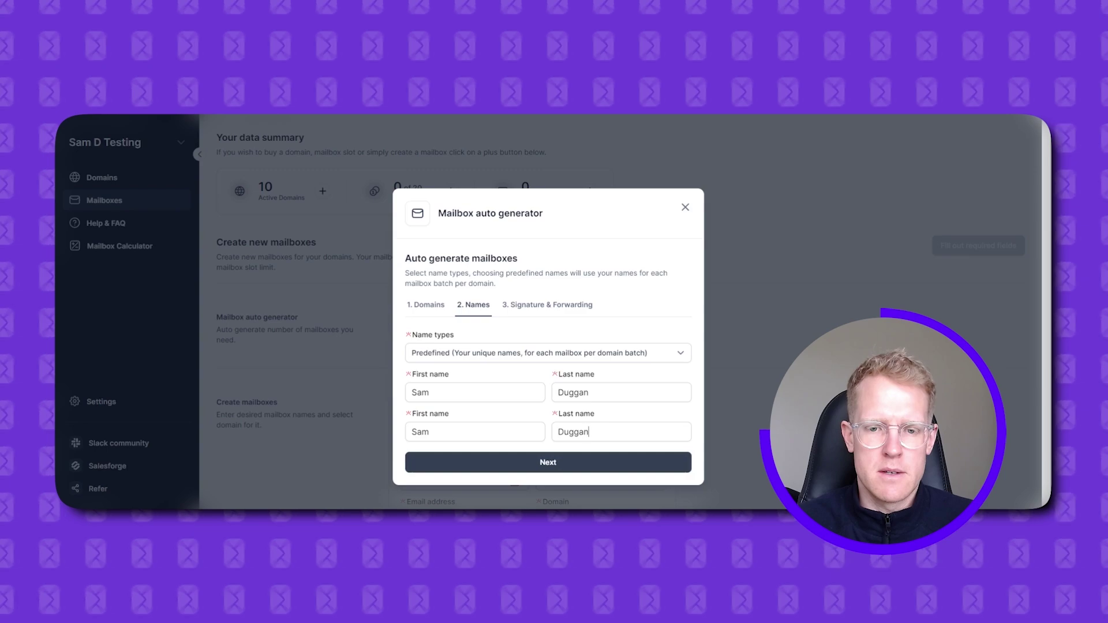
- Add 'Head of Growth', 'mailforge.ai' and 'salesforge.ai' signature lines under the name variables
{"action": "left_click", "coordinate": [570, 465]}
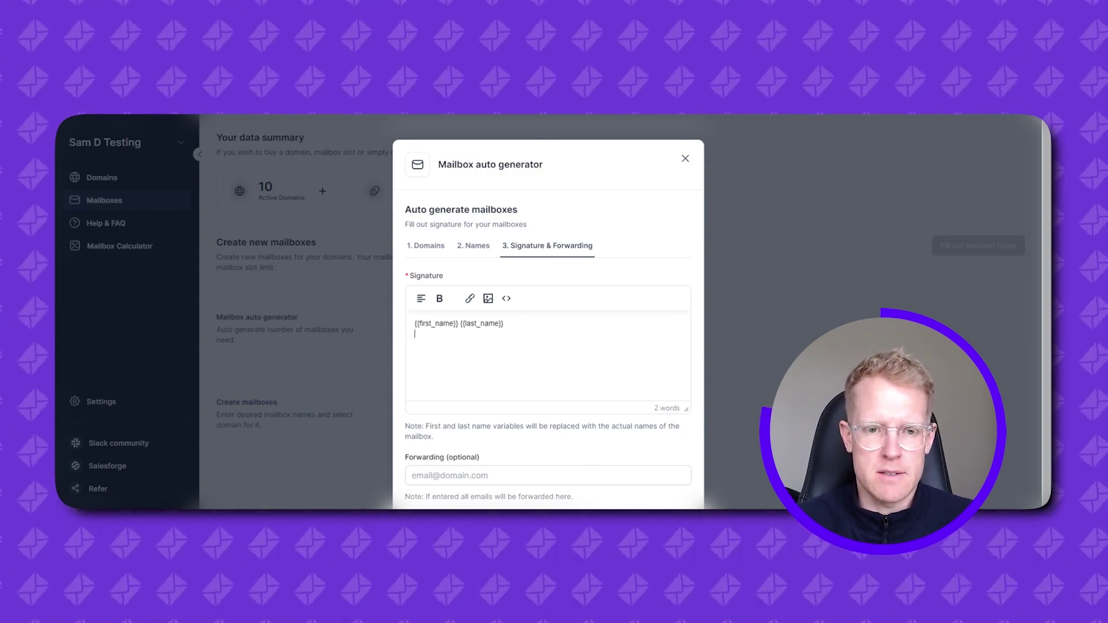
{"action": "type", "text": "Head of Grwoth"}
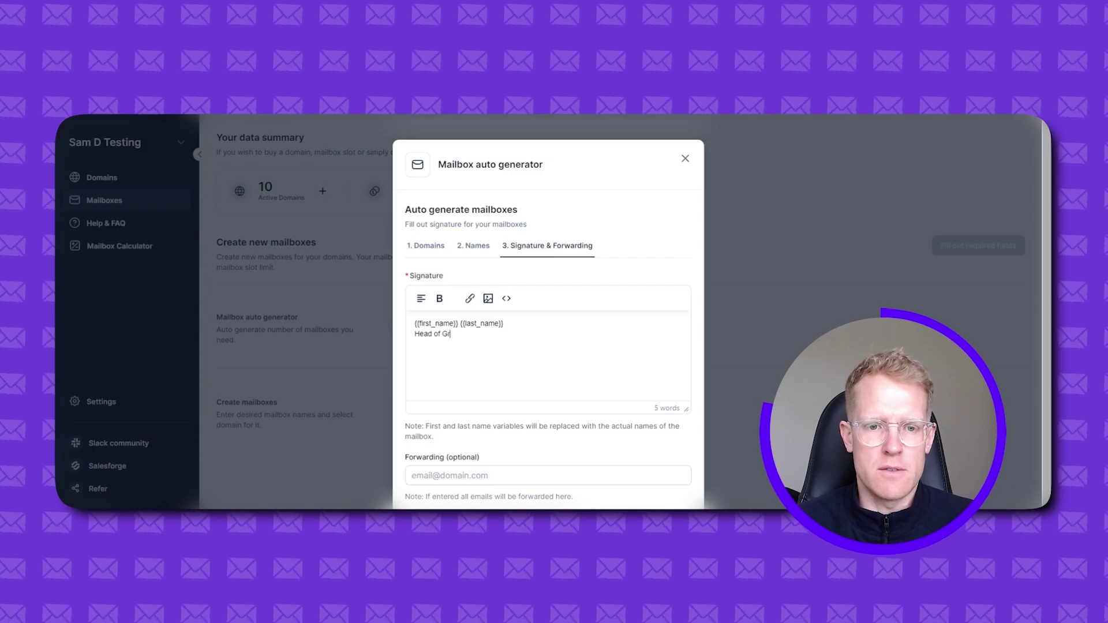
{"action": "key", "text": "BackSpace"}
{"action": "key", "text": "BackSpace"}
{"action": "key", "text": "BackSpace"}
{"action": "key", "text": "BackSpace"}
{"action": "type", "text": "owth "}
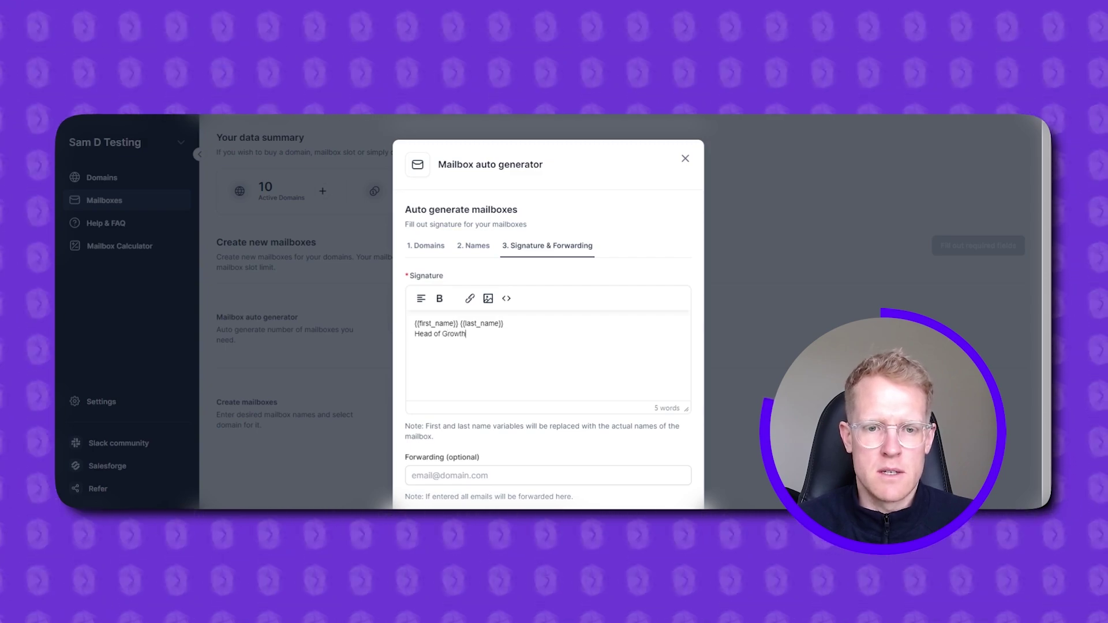
{"action": "type", "text": "mailforge.ai"}
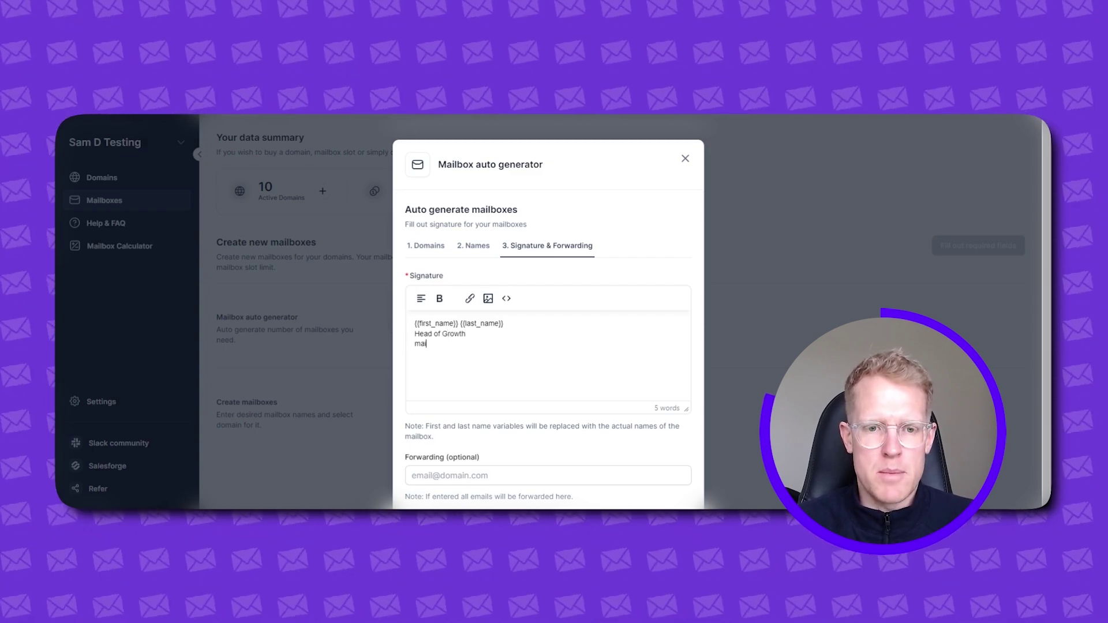
{"action": "key", "text": "Return"}
{"action": "type", "text": "salesforge."}
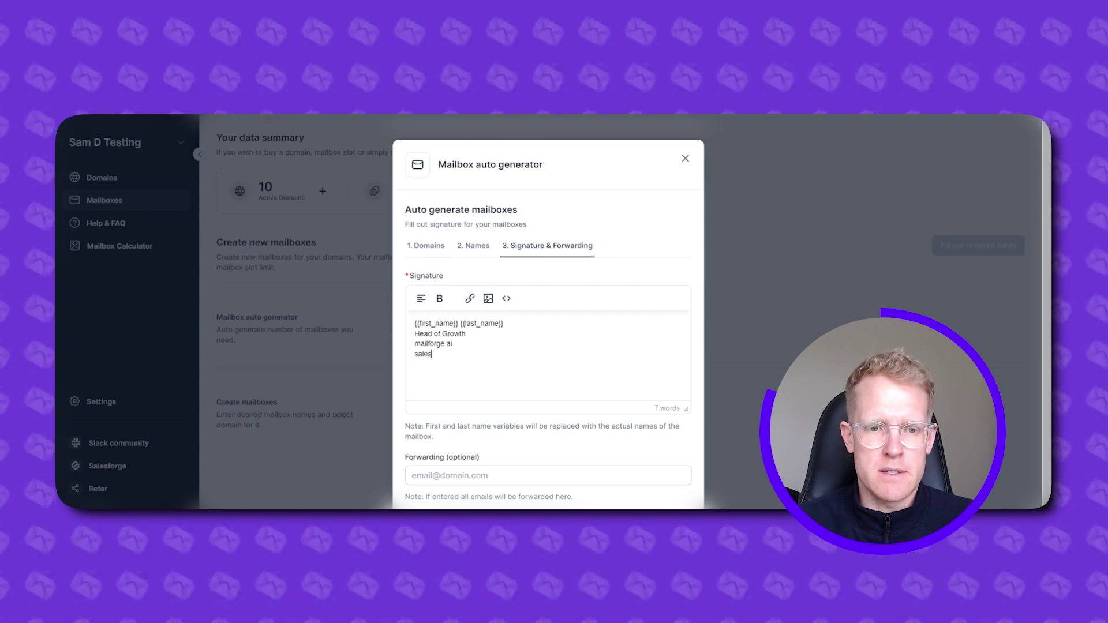
{"action": "type", "text": "ai"}
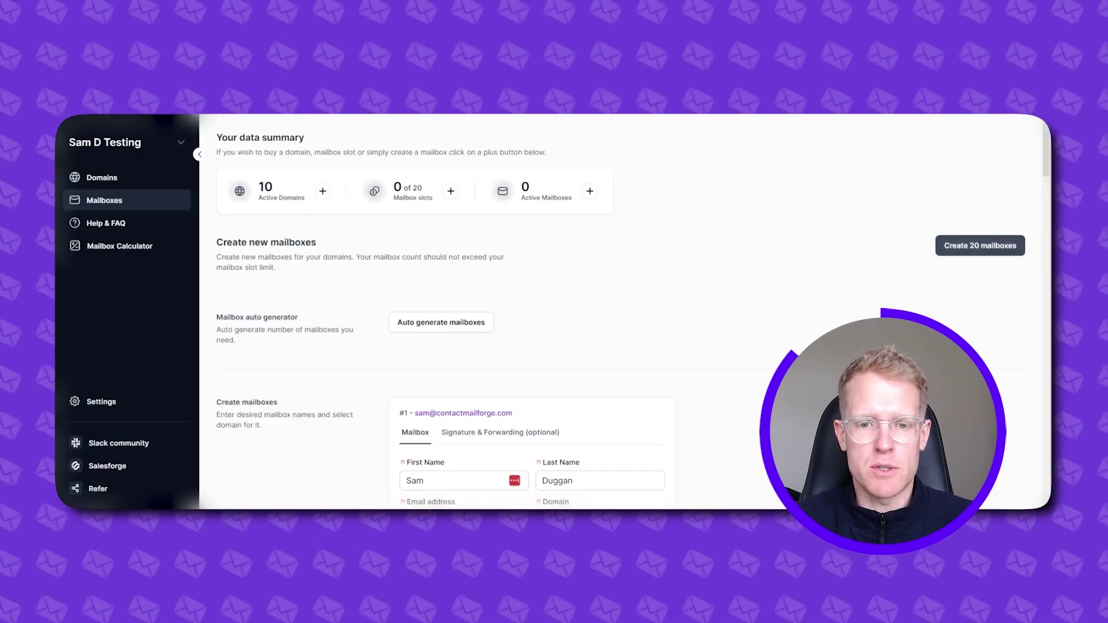
- Review the 20 mailbox forms, then create all 20 mailboxes
{"action": "scroll", "coordinate": [733, 354], "scroll_direction": "down", "scroll_amount": 4}
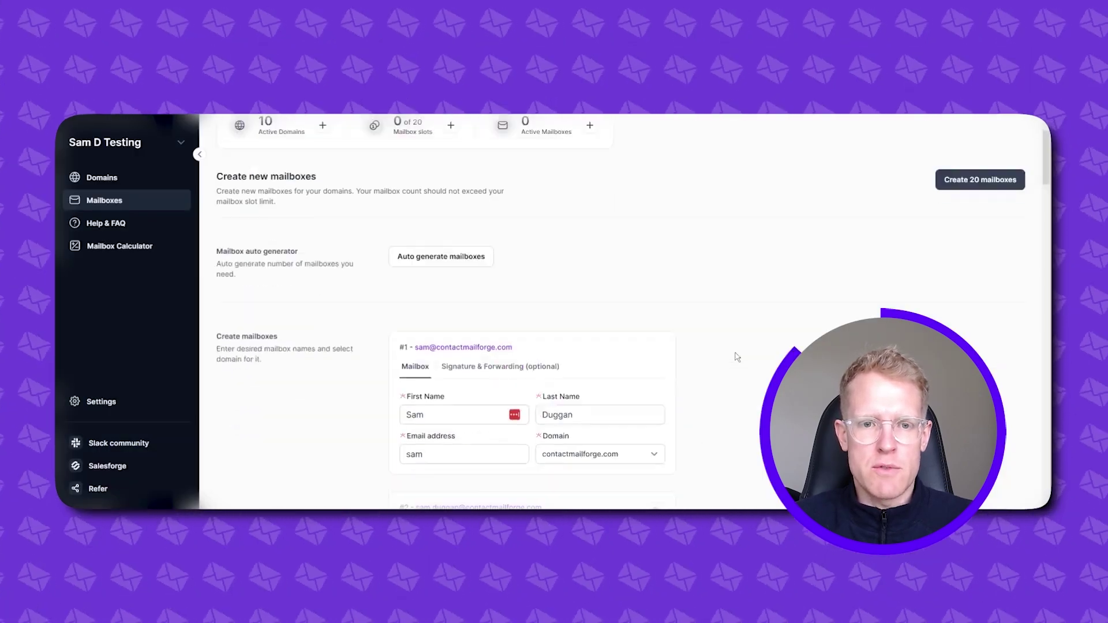
{"action": "scroll", "coordinate": [730, 355], "scroll_direction": "down", "scroll_amount": 5}
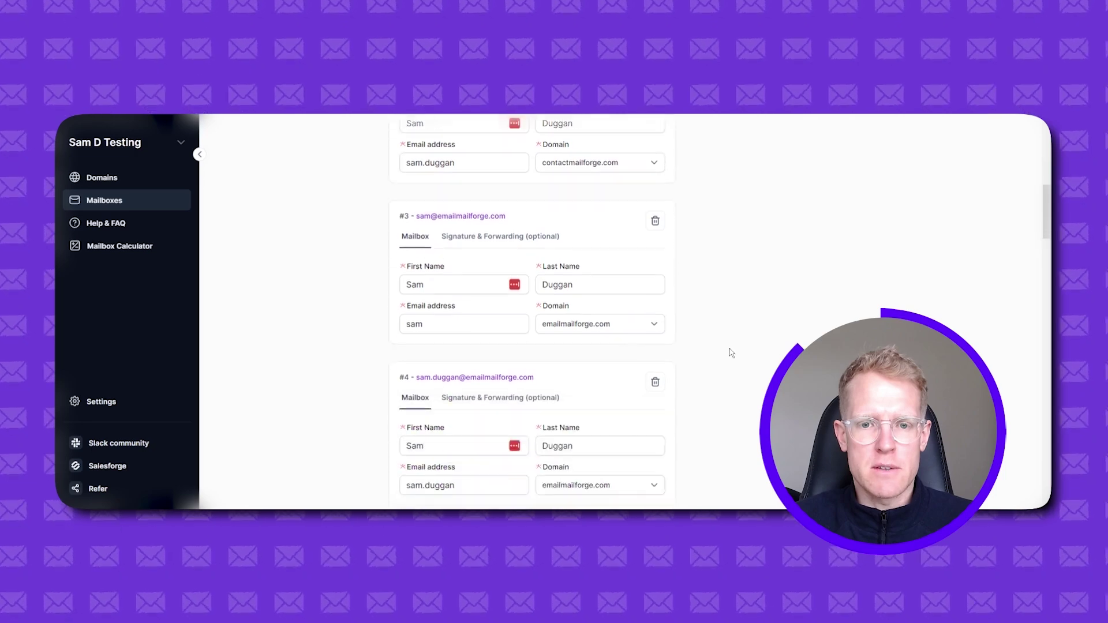
{"action": "scroll", "coordinate": [716, 347], "scroll_direction": "down", "scroll_amount": 3}
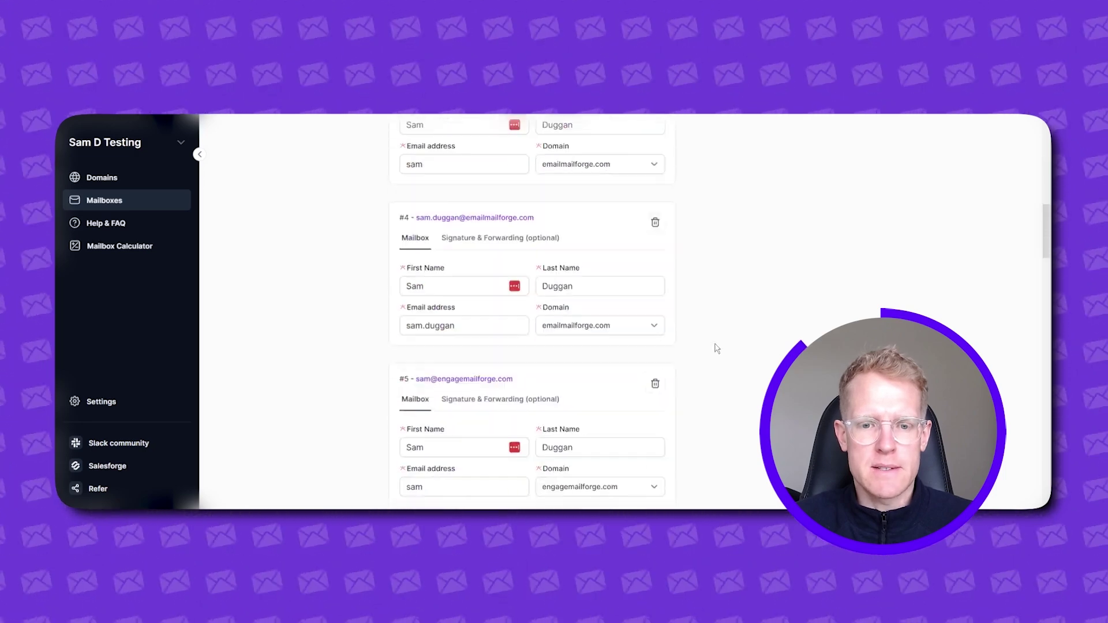
{"action": "scroll", "coordinate": [716, 347], "scroll_direction": "down", "scroll_amount": 10}
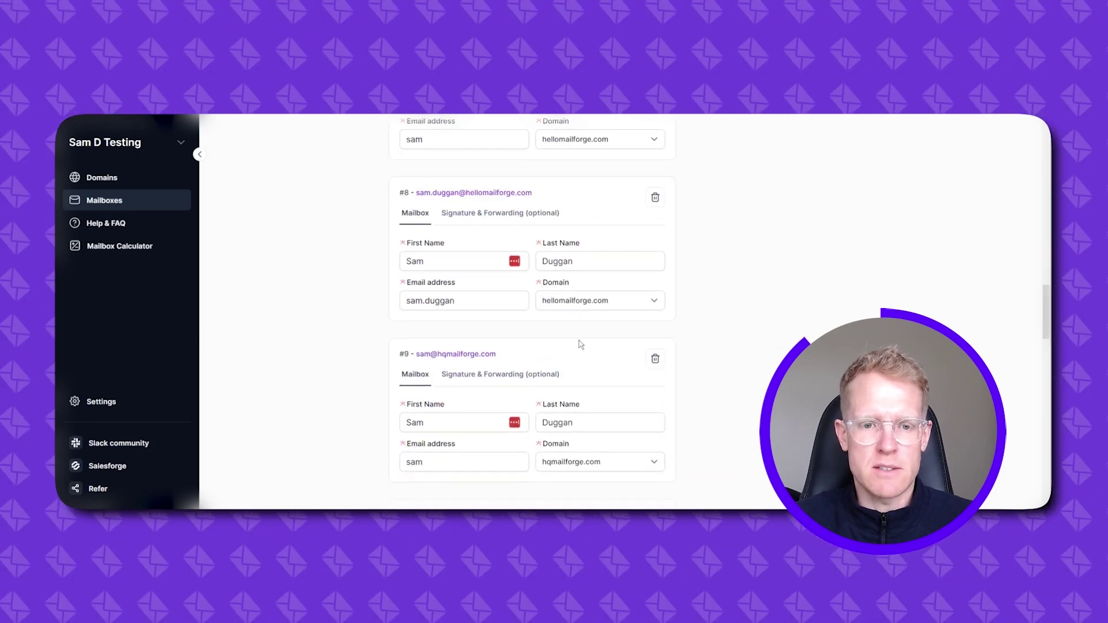
{"action": "scroll", "coordinate": [750, 364], "scroll_direction": "up", "scroll_amount": 20}
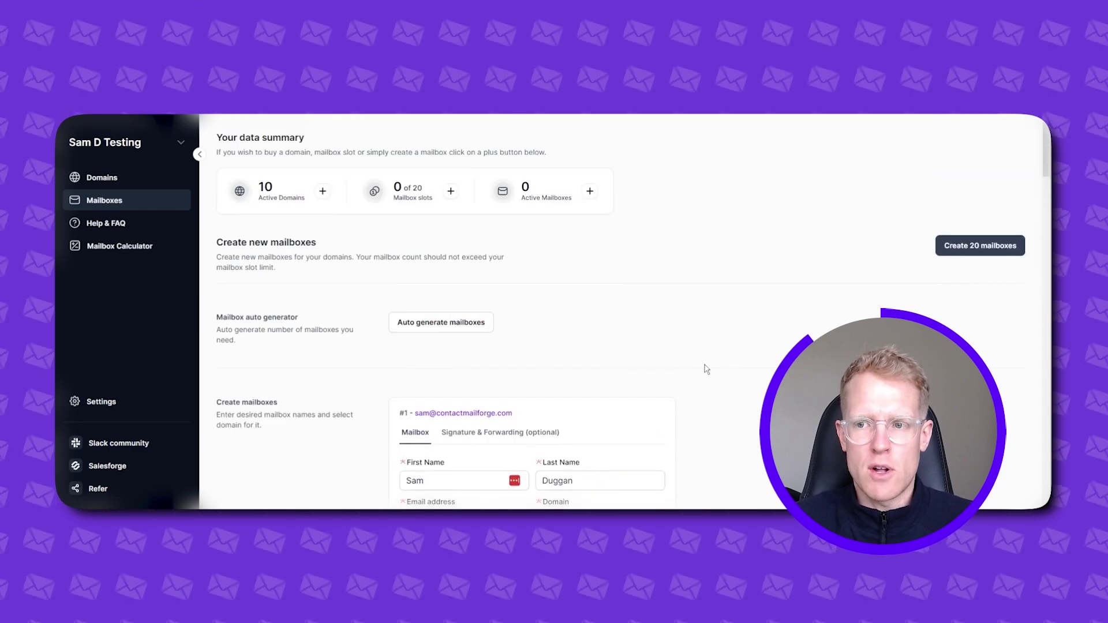
{"action": "left_click", "coordinate": [973, 247]}
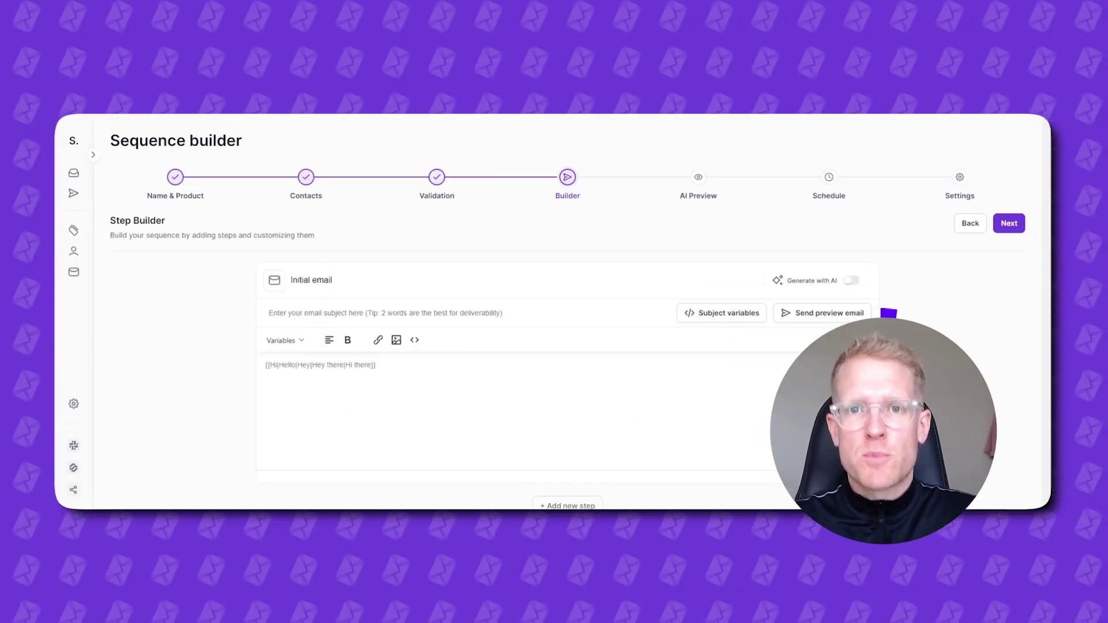
{"action": "left_click_drag", "start_coordinate": [147, 196], "coordinate": [206, 198]}
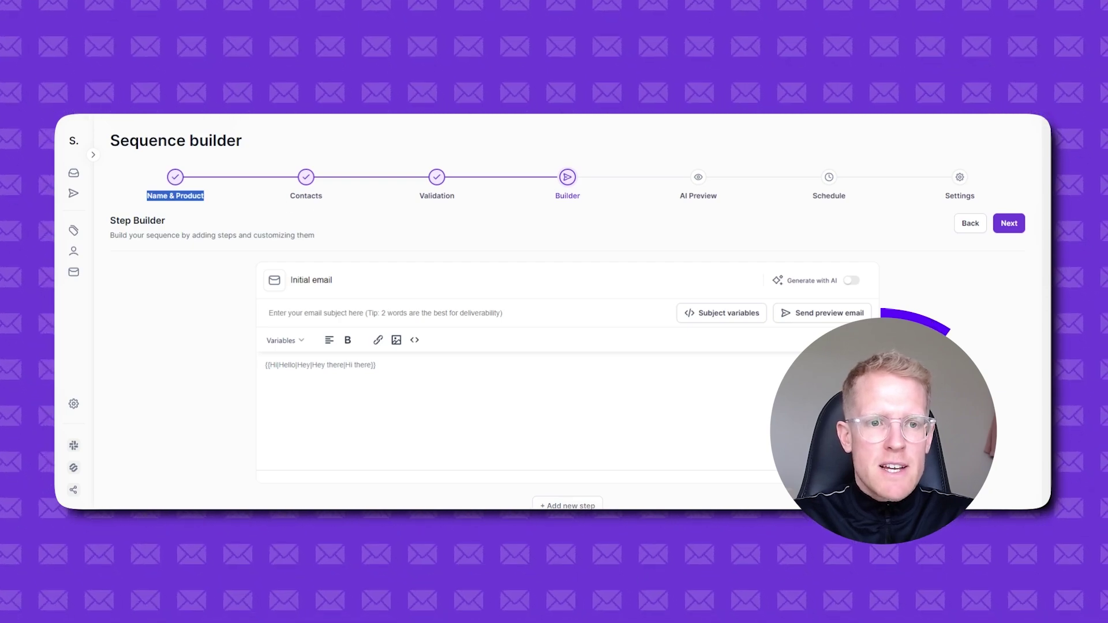
{"action": "left_click_drag", "start_coordinate": [290, 196], "coordinate": [327, 201]}
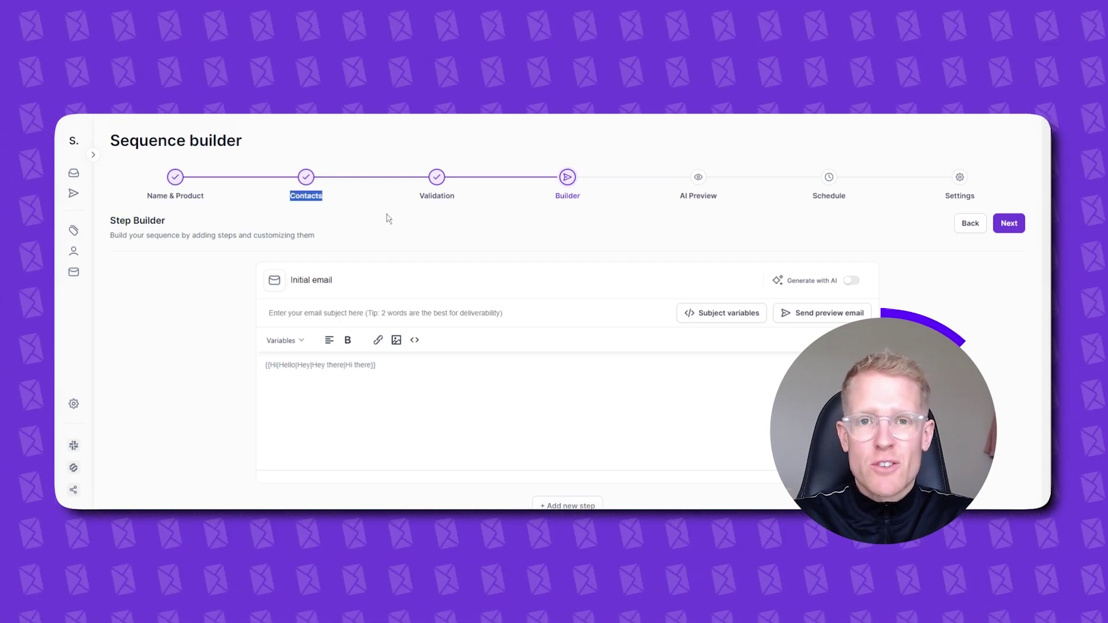
{"action": "left_click_drag", "start_coordinate": [419, 196], "coordinate": [477, 202]}
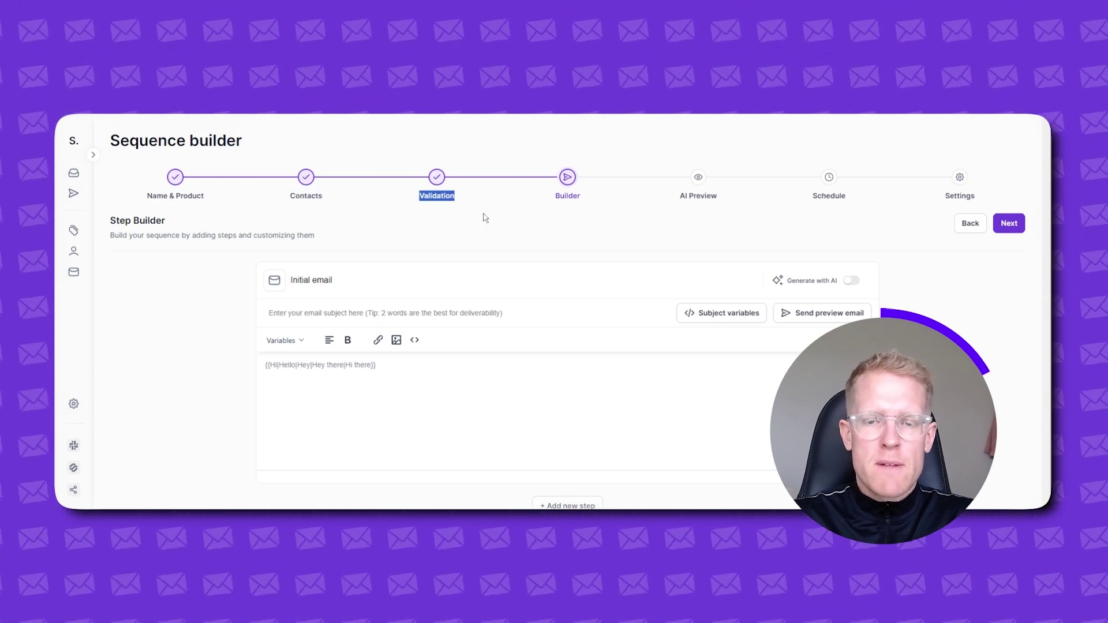
{"action": "left_click", "coordinate": [398, 388]}
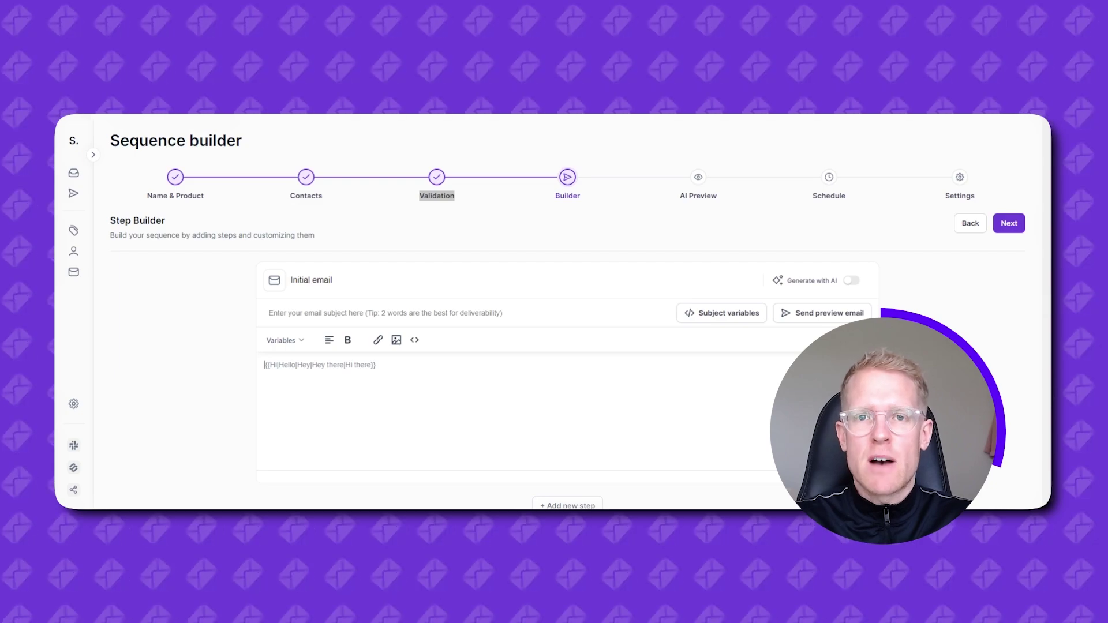
- Type the {{Hi|Hey|Hi there|Hello}} greeting, fix its closing braces, and insert {{first_name}}
{"action": "type", "text": "{{"}
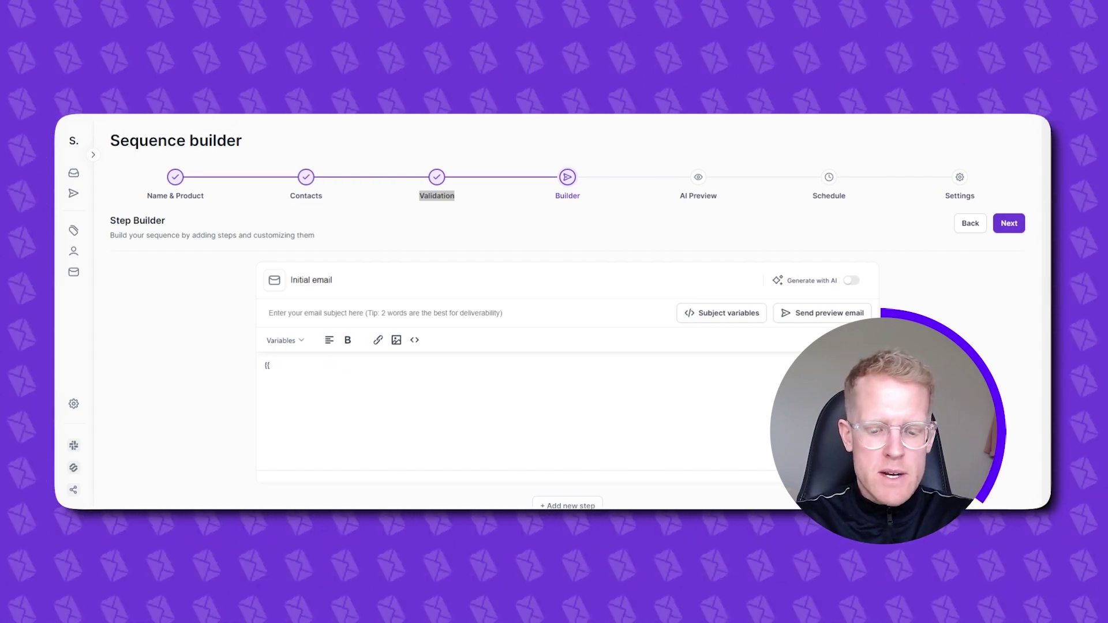
{"action": "type", "text": "H"}
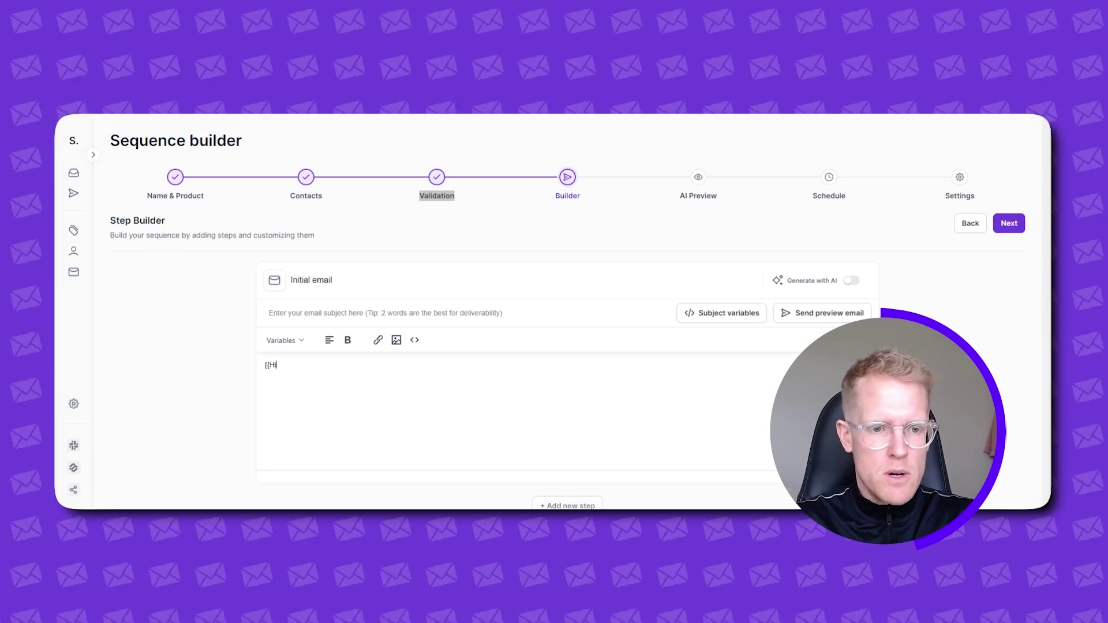
{"action": "type", "text": "i|Hey"}
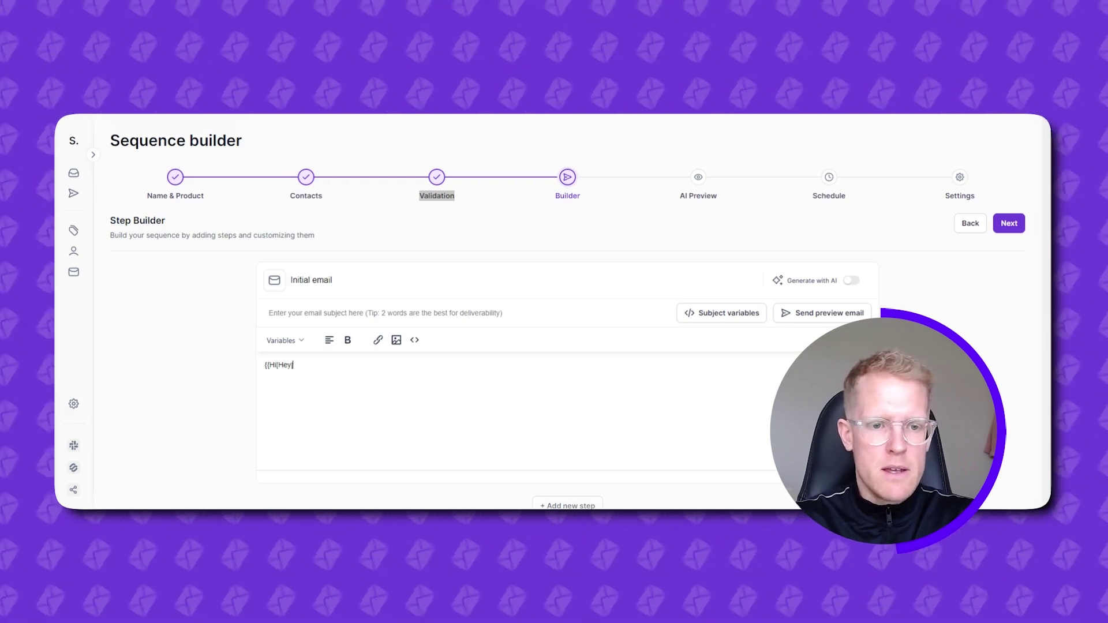
{"action": "type", "text": "|Hi there"}
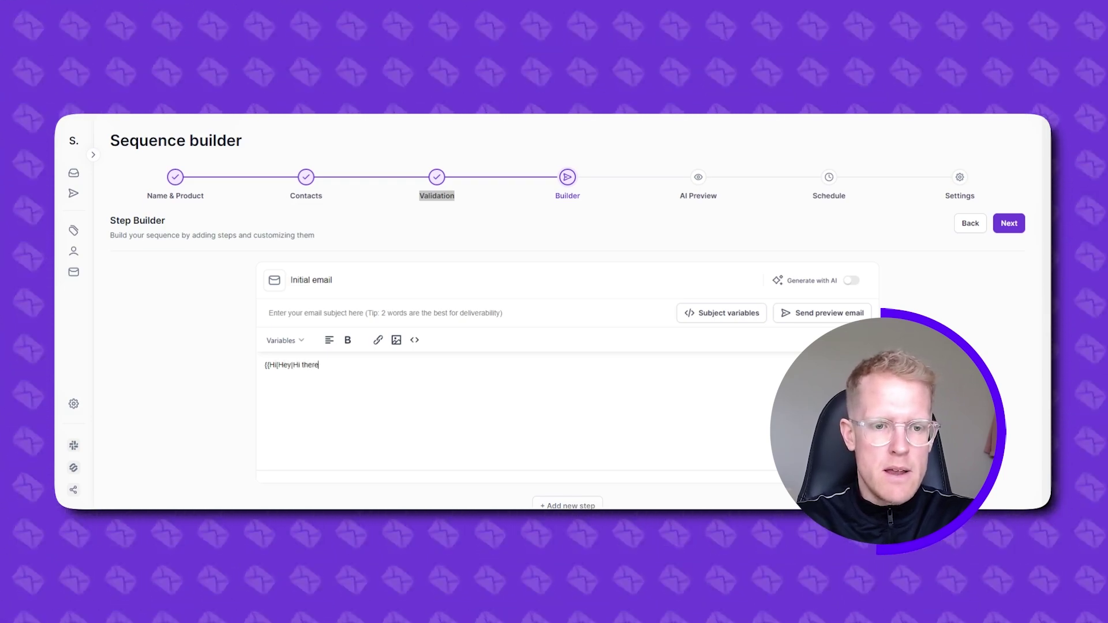
{"action": "type", "text": "|He"}
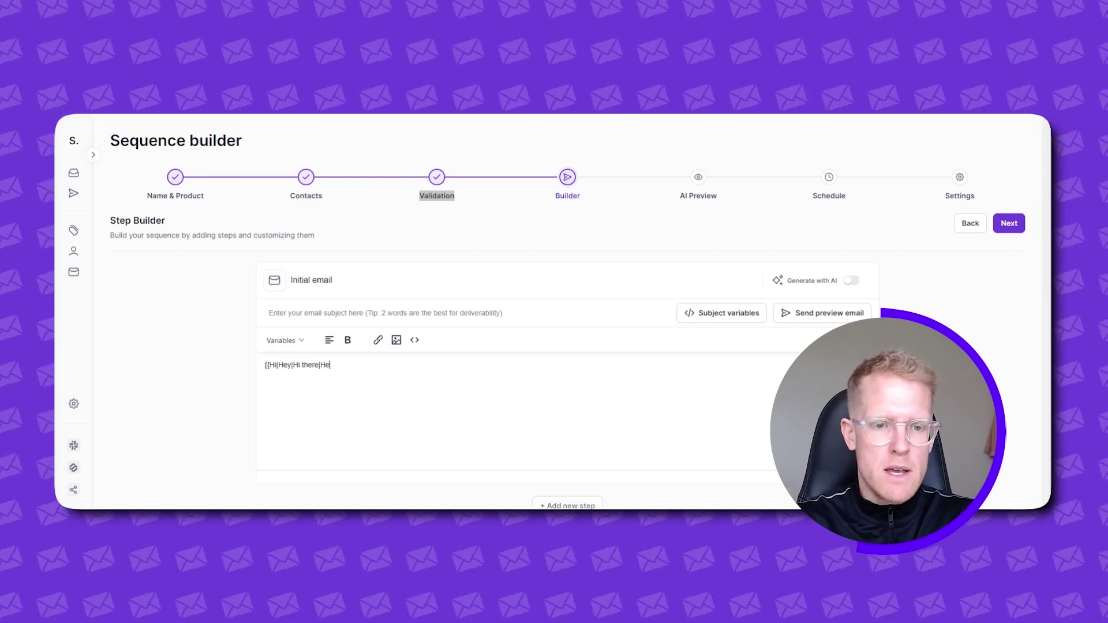
{"action": "type", "text": "llo"}
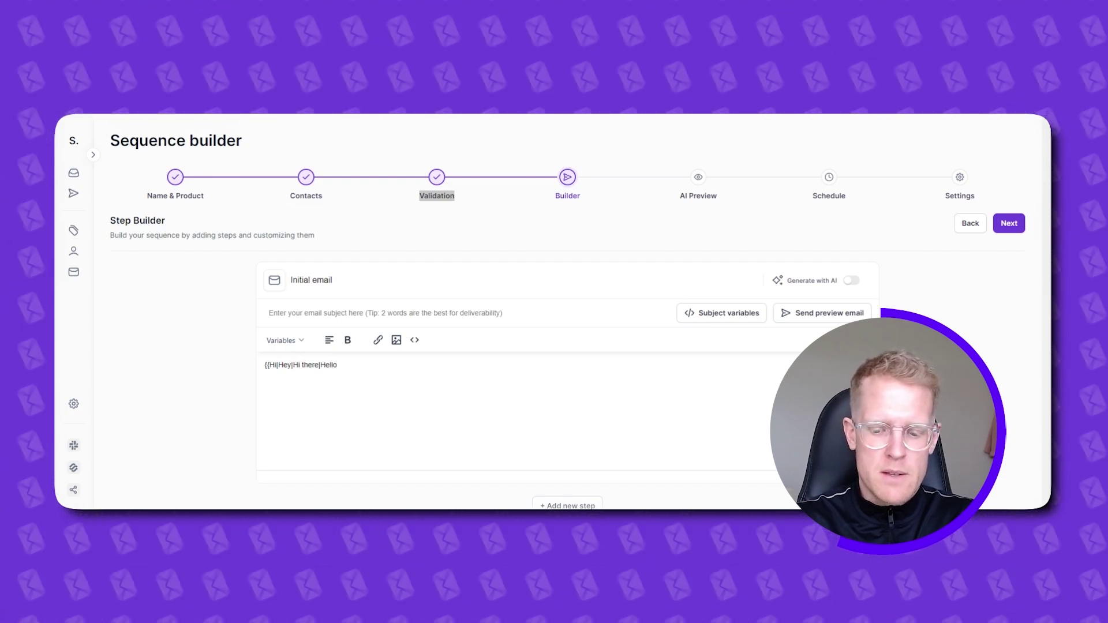
{"action": "type", "text": "}}"}
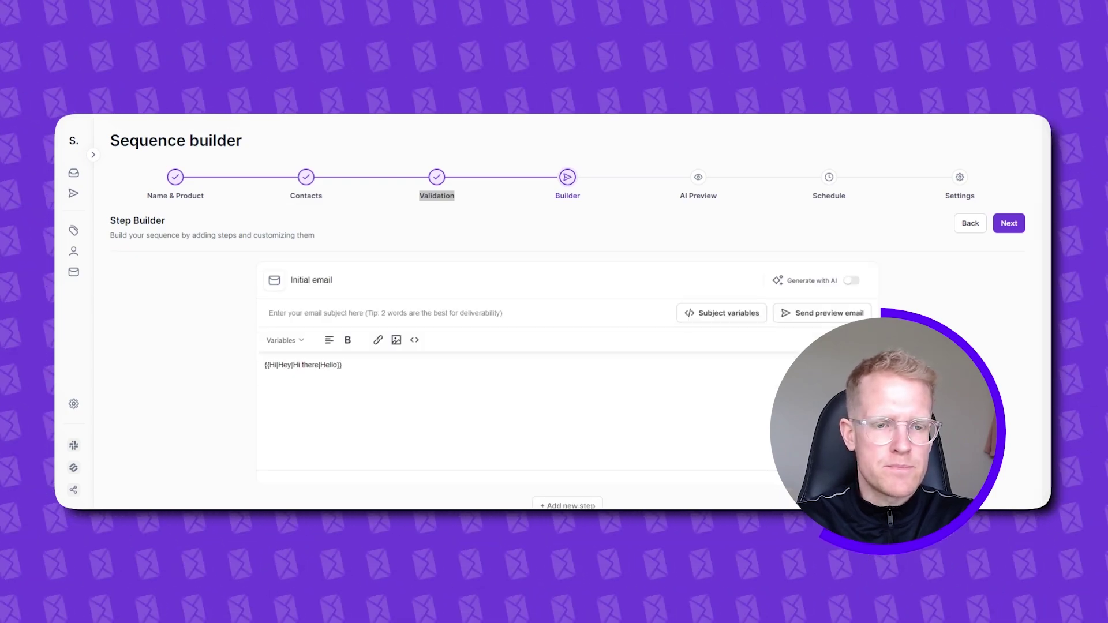
{"action": "key", "text": "BackSpace"}
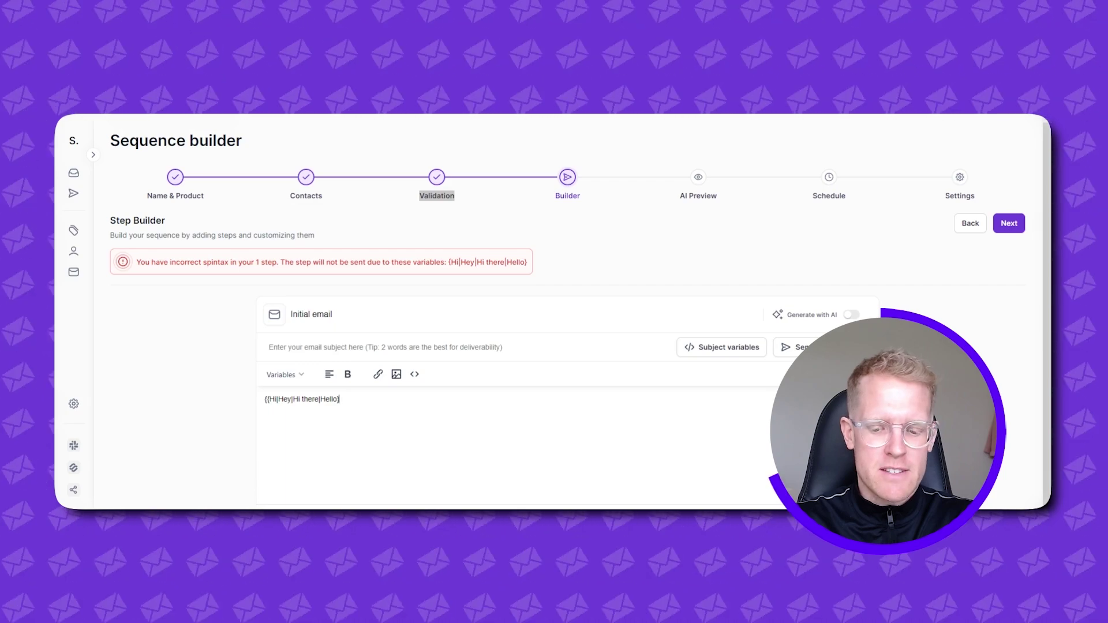
{"action": "type", "text": "},"}
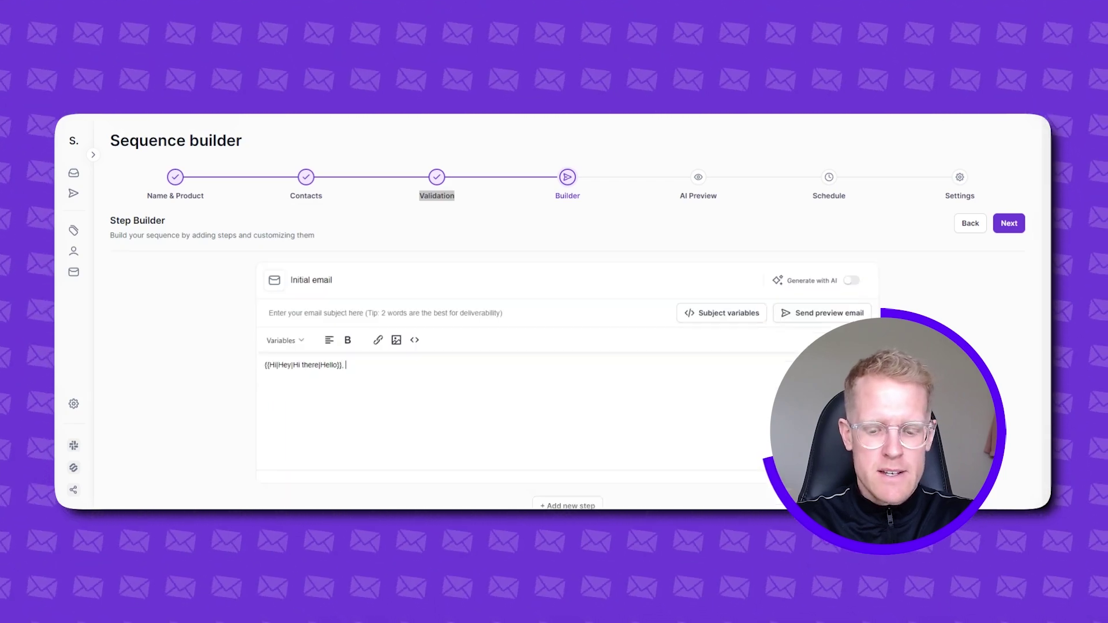
{"action": "left_click", "coordinate": [301, 340]}
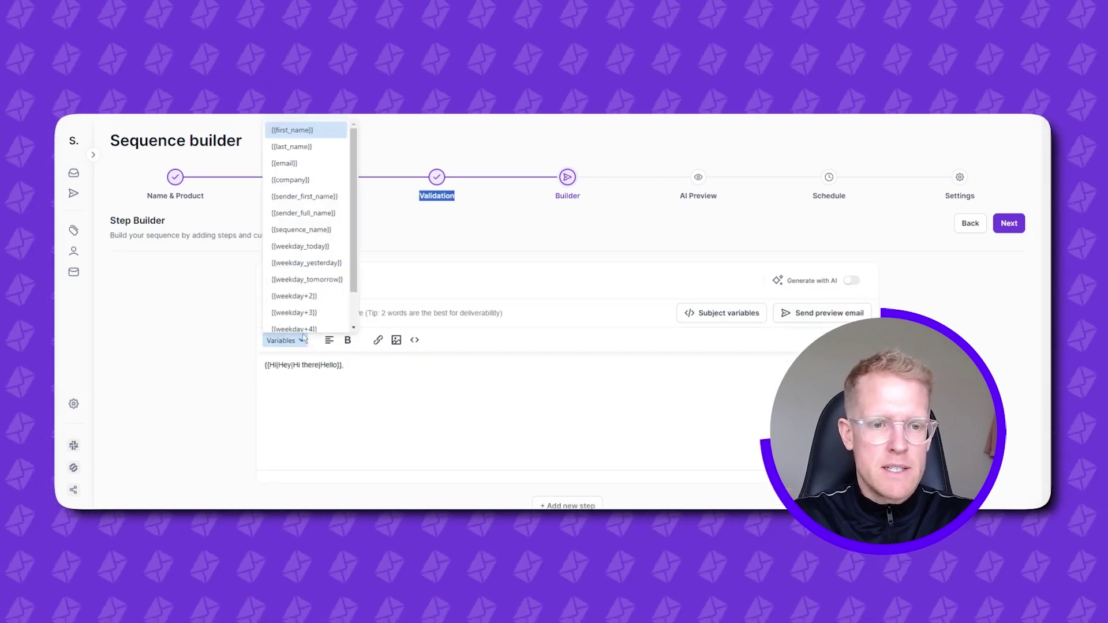
{"action": "scroll", "coordinate": [323, 173], "scroll_direction": "down", "scroll_amount": 1}
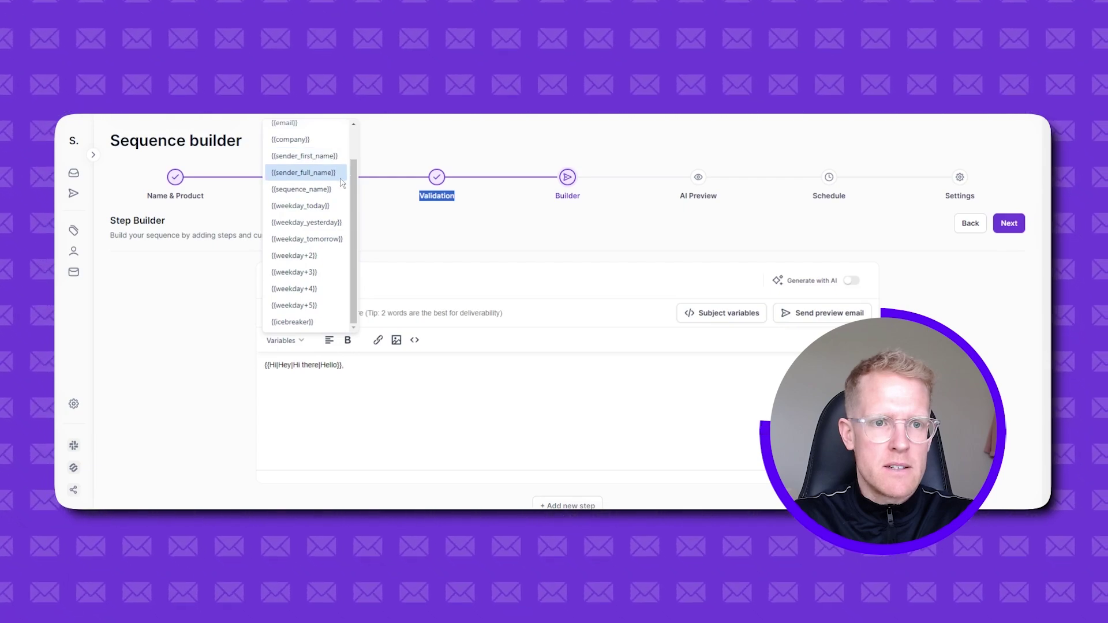
{"action": "scroll", "coordinate": [323, 190], "scroll_direction": "up", "scroll_amount": 3}
{"action": "left_click", "coordinate": [303, 128]}
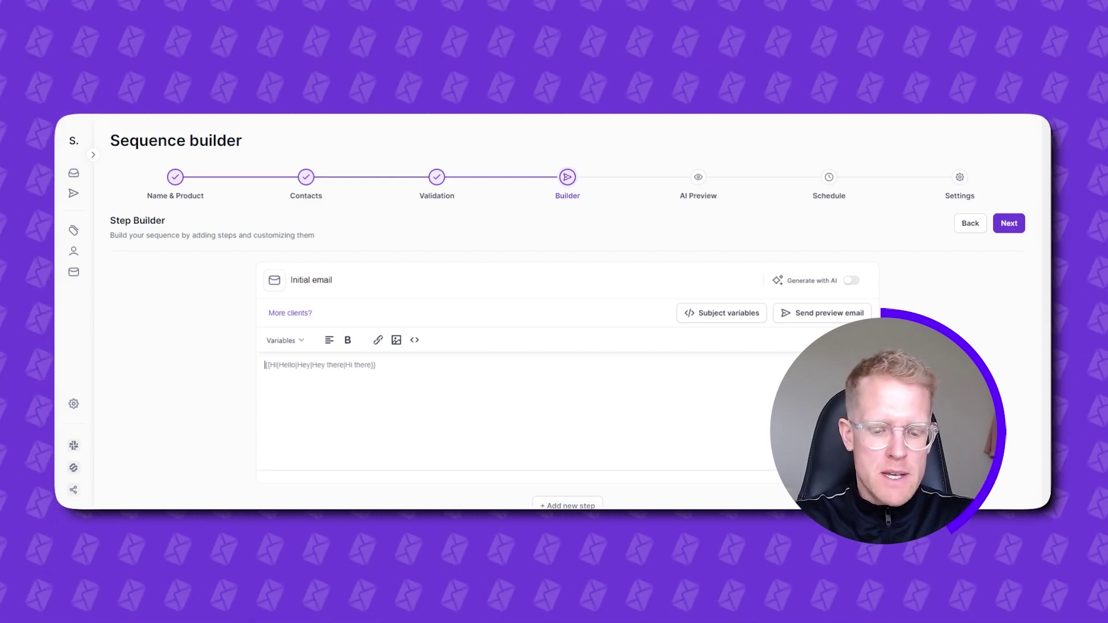
- Write the spintax greeting {{Hi|Hello|Hey there}} followed by the {{first_name}} variable
{"action": "type", "text": "{{"}
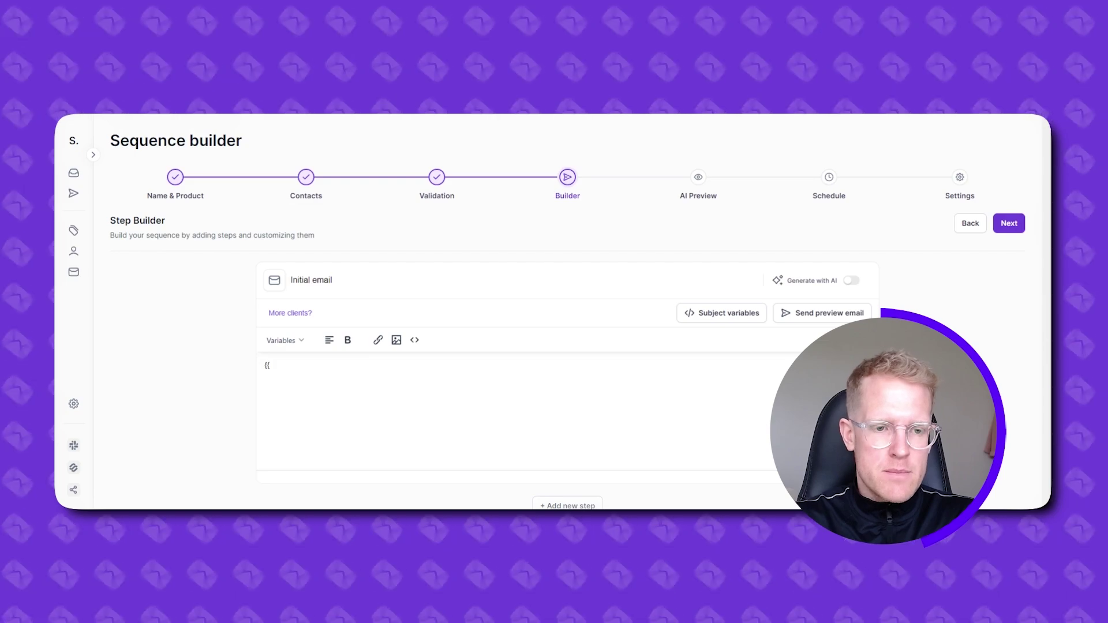
{"action": "type", "text": "Hi|Hell"}
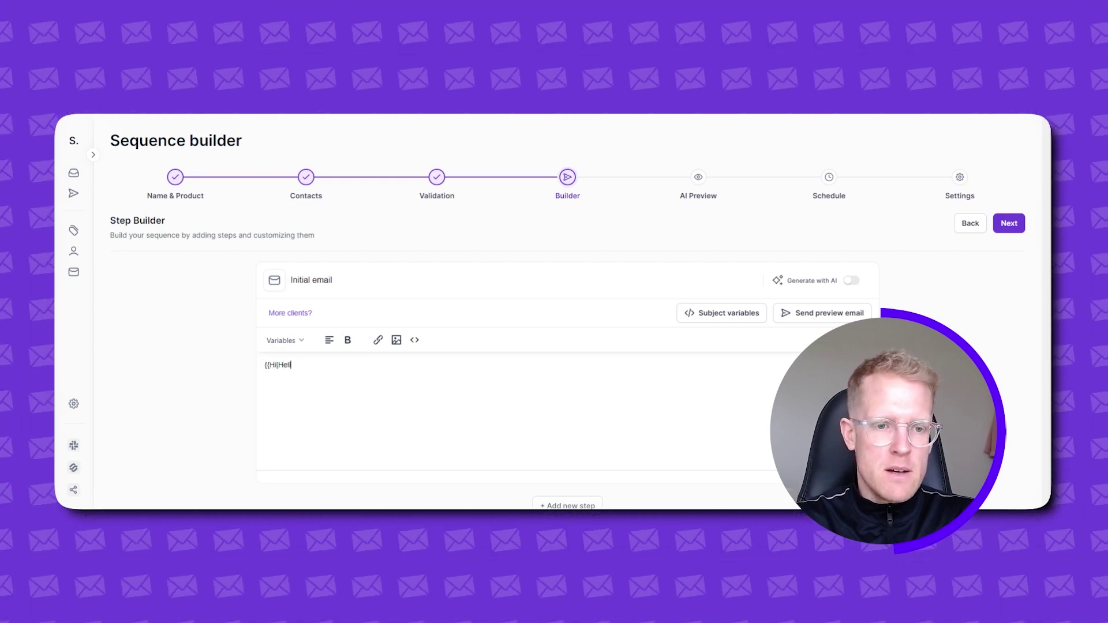
{"action": "type", "text": "o|H"}
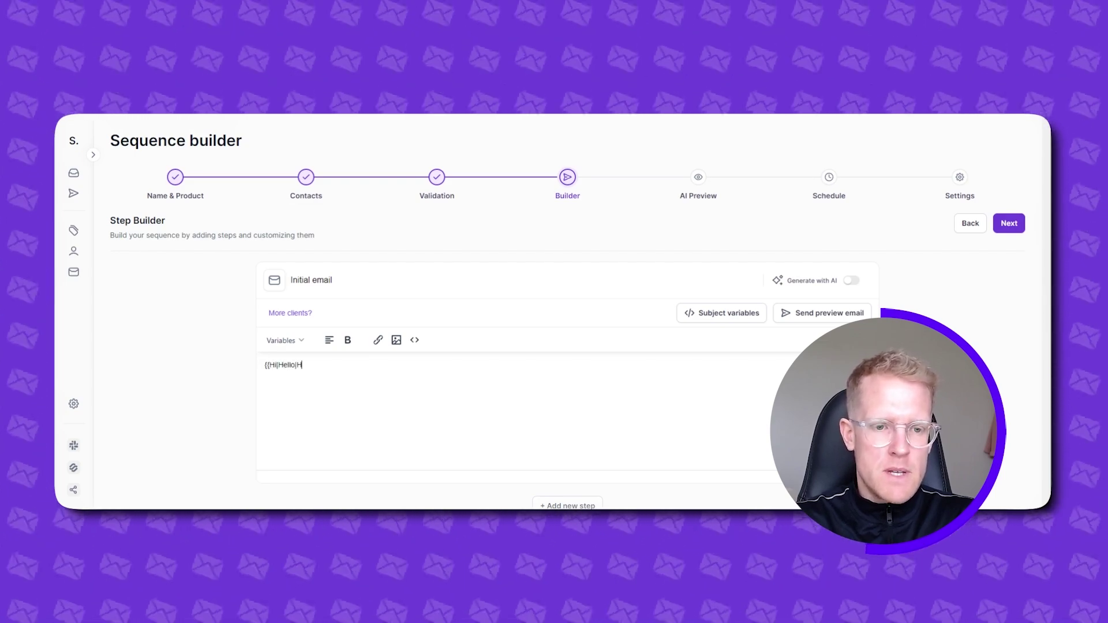
{"action": "type", "text": "ey there"}
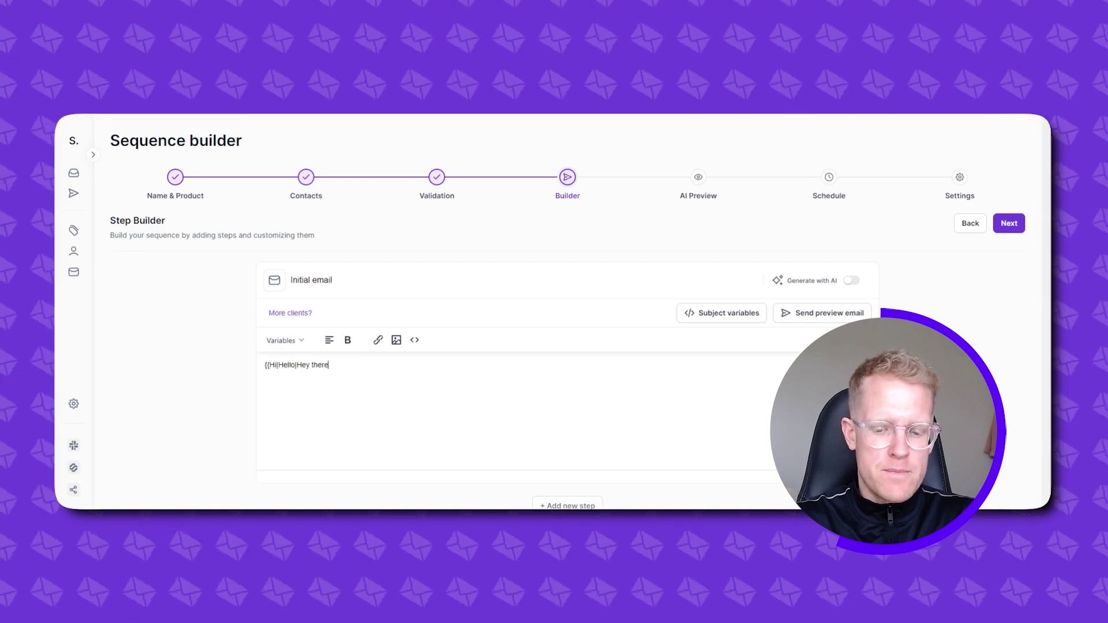
{"action": "type", "text": "}}"}
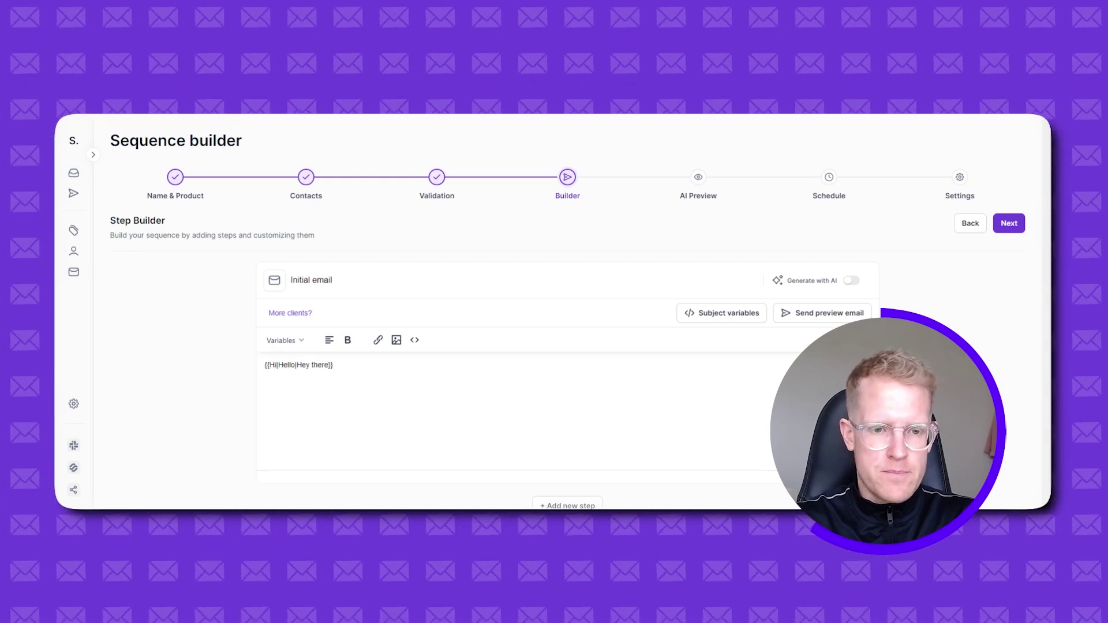
{"action": "left_click", "coordinate": [298, 340]}
{"action": "left_click", "coordinate": [307, 131]}
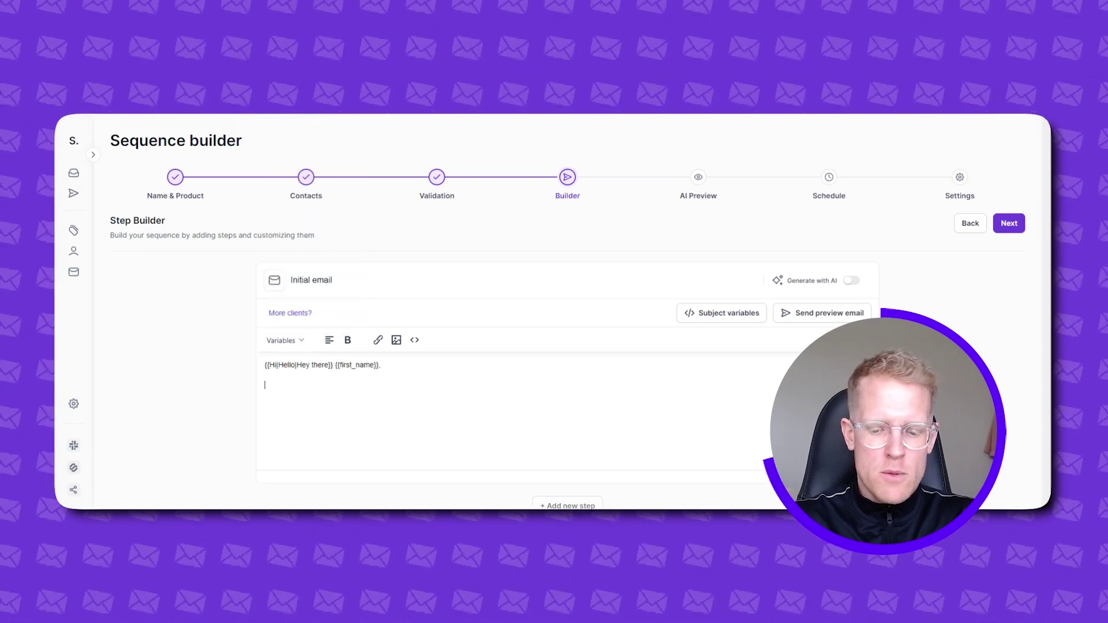
- Add the {{icebreaker}} line, a 'Thanks,' sign-off and the {{sender_first_name}} variable below it
{"action": "type", "text": "{{"}
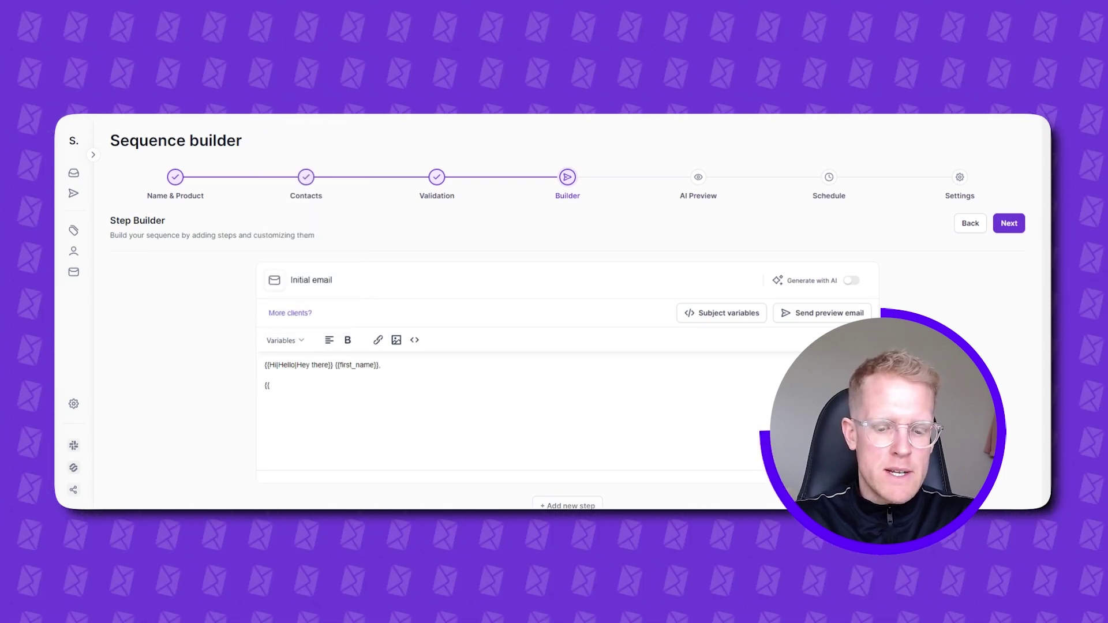
{"action": "type", "text": "icebreaker"}
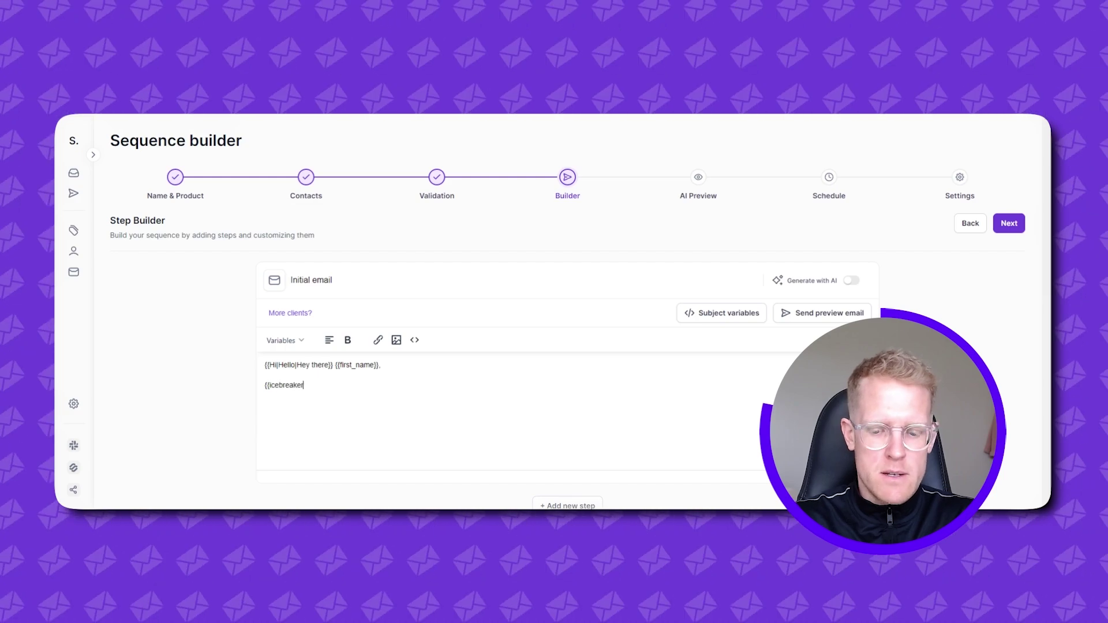
{"action": "type", "text": "}}"}
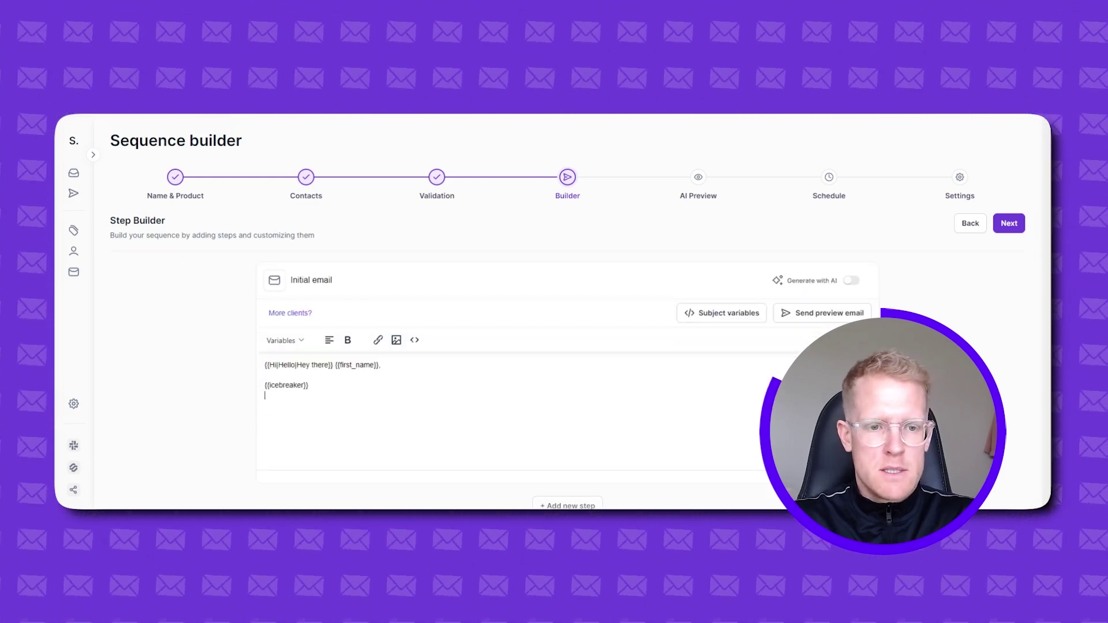
{"action": "key", "text": "Return"}
{"action": "type", "text": "Thanks,"}
{"action": "key", "text": "shift+Return"}
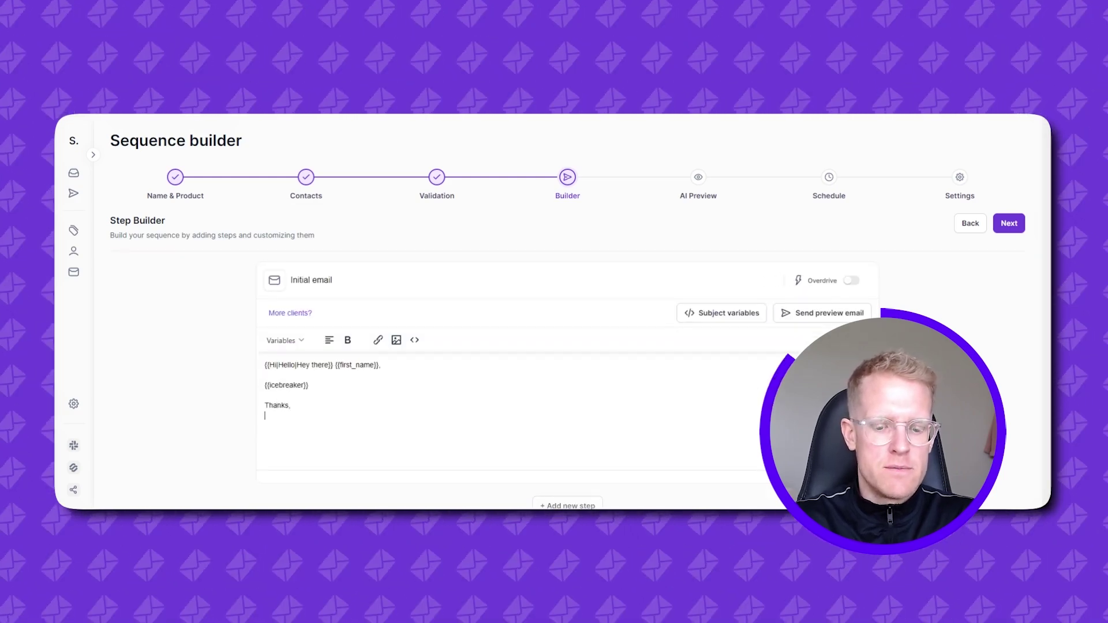
{"action": "left_click", "coordinate": [293, 335]}
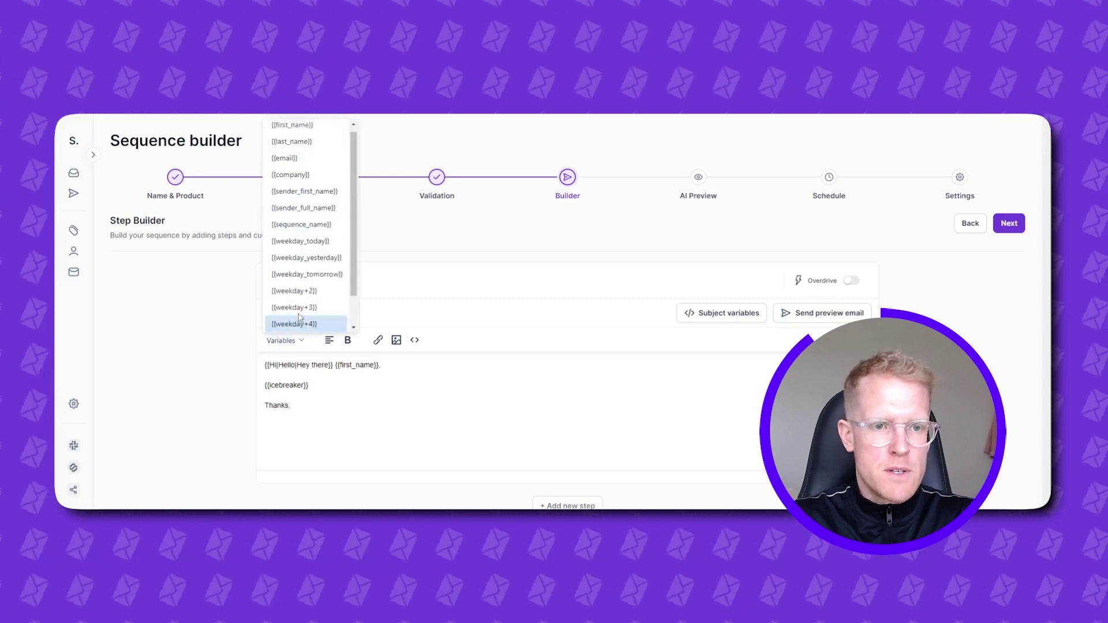
{"action": "left_click", "coordinate": [300, 192]}
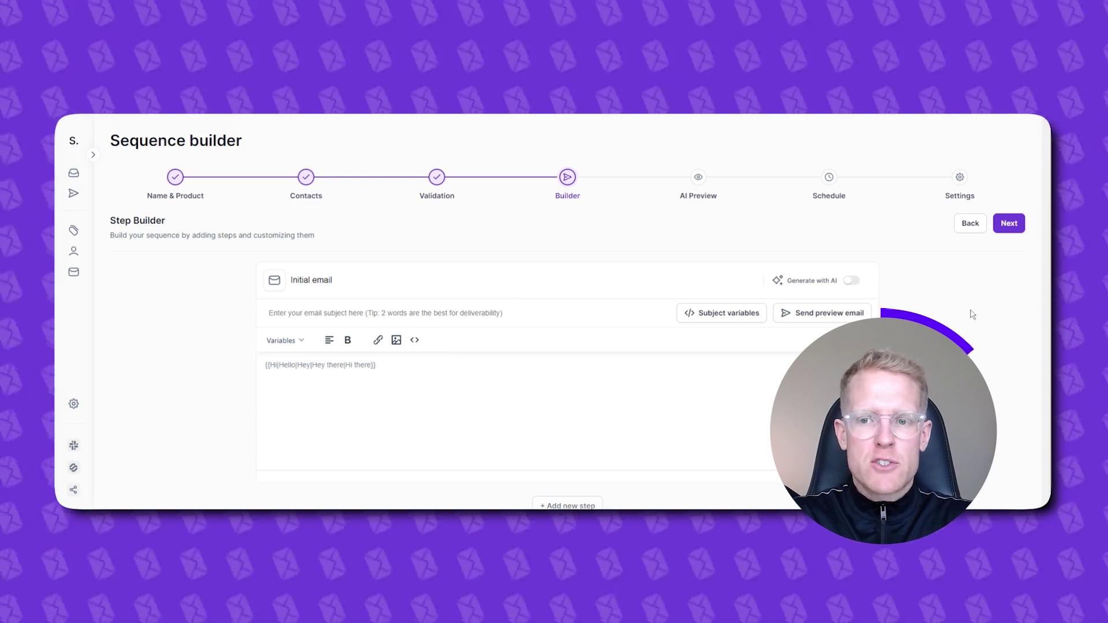
- Turn on AI generation for the initial email, dismiss the fallback template, and enable Overdrive
{"action": "left_click", "coordinate": [852, 281]}
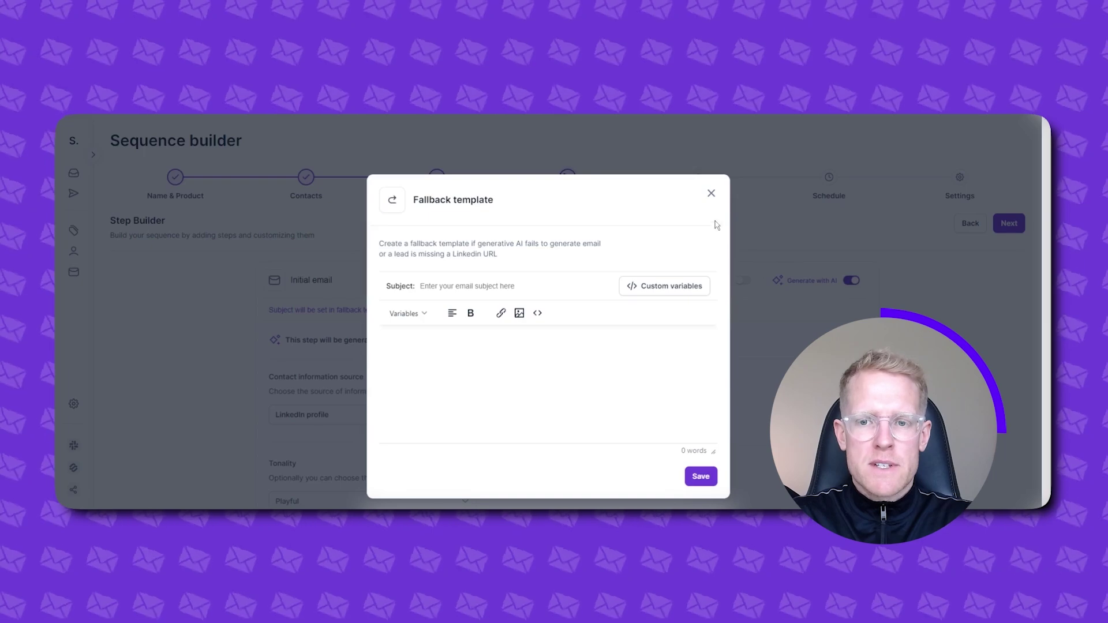
{"action": "left_click", "coordinate": [711, 194]}
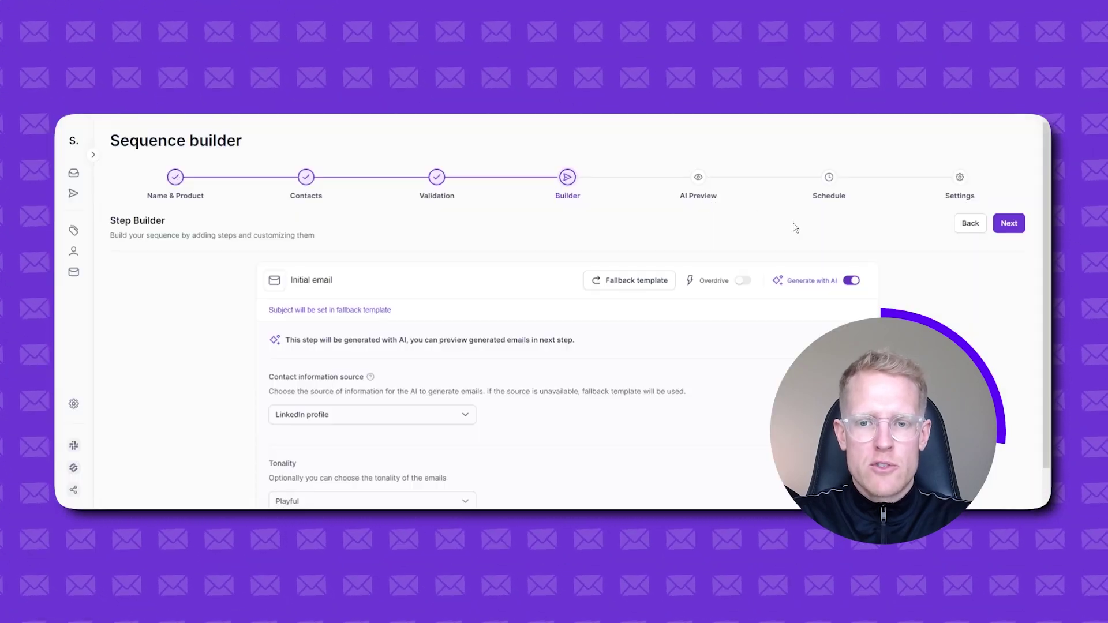
{"action": "left_click", "coordinate": [743, 283]}
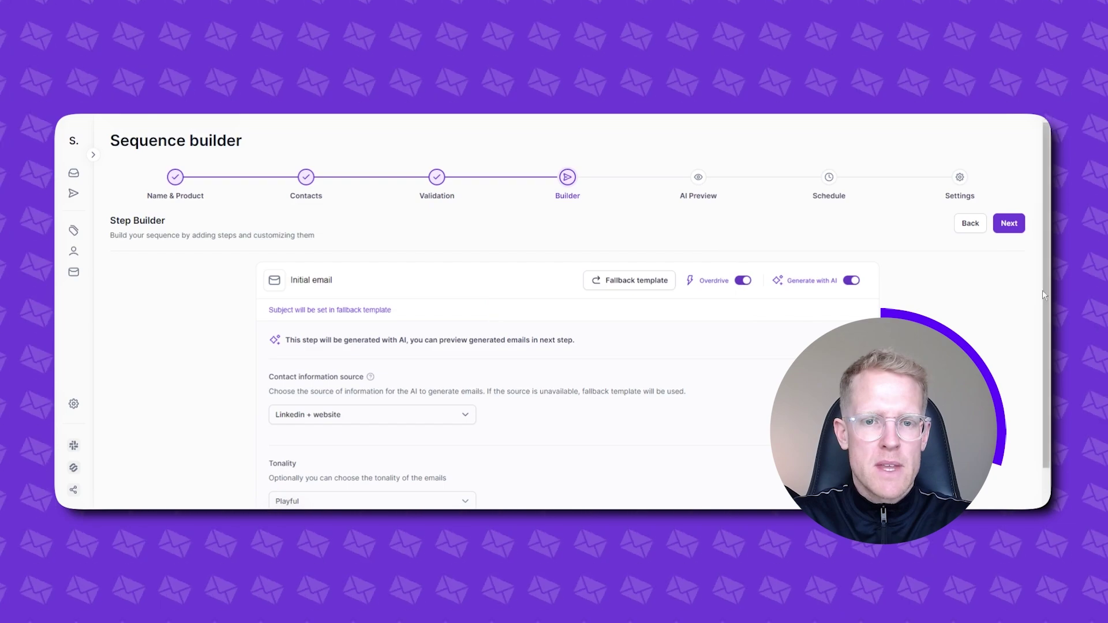
{"action": "scroll", "coordinate": [945, 308], "scroll_direction": "down", "scroll_amount": 2}
{"action": "scroll", "coordinate": [945, 308], "scroll_direction": "down", "scroll_amount": 2}
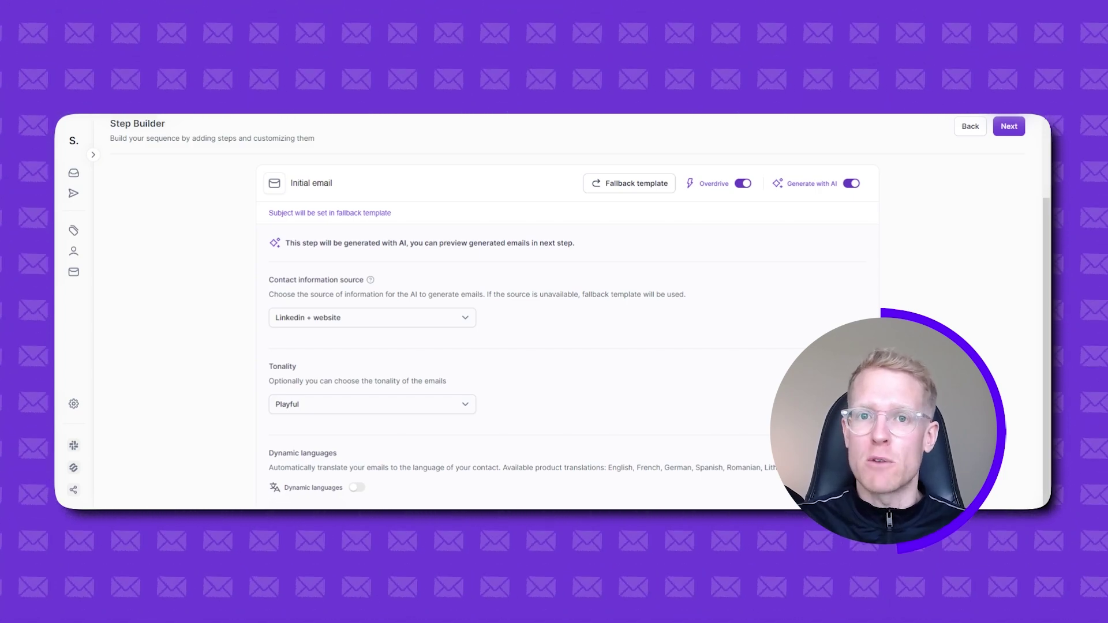
- Set tonality to Hilarious and save a fallback template with subject 'test 1' and body 'hello'
{"action": "left_click", "coordinate": [399, 405]}
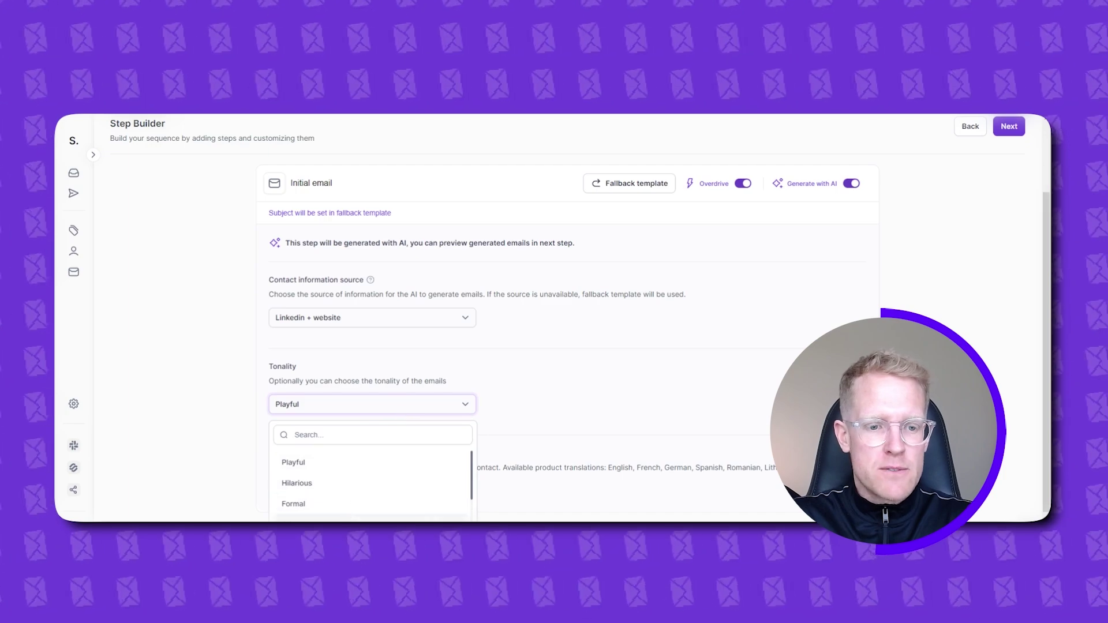
{"action": "left_click", "coordinate": [318, 488]}
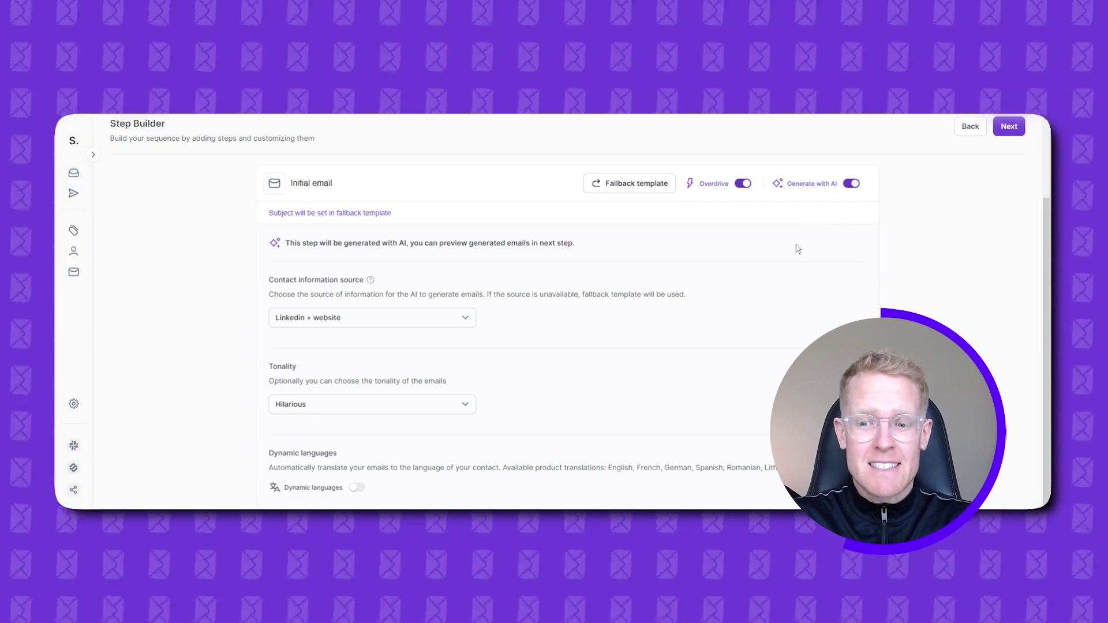
{"action": "left_click", "coordinate": [629, 183]}
{"action": "type", "text": "test 1"}
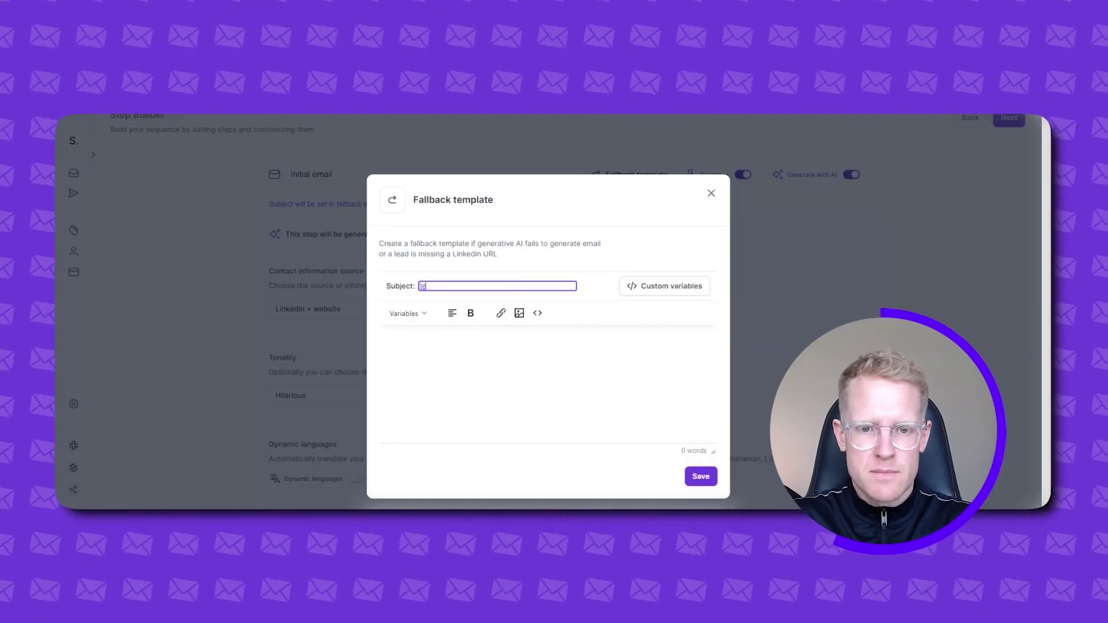
{"action": "left_click", "coordinate": [489, 356]}
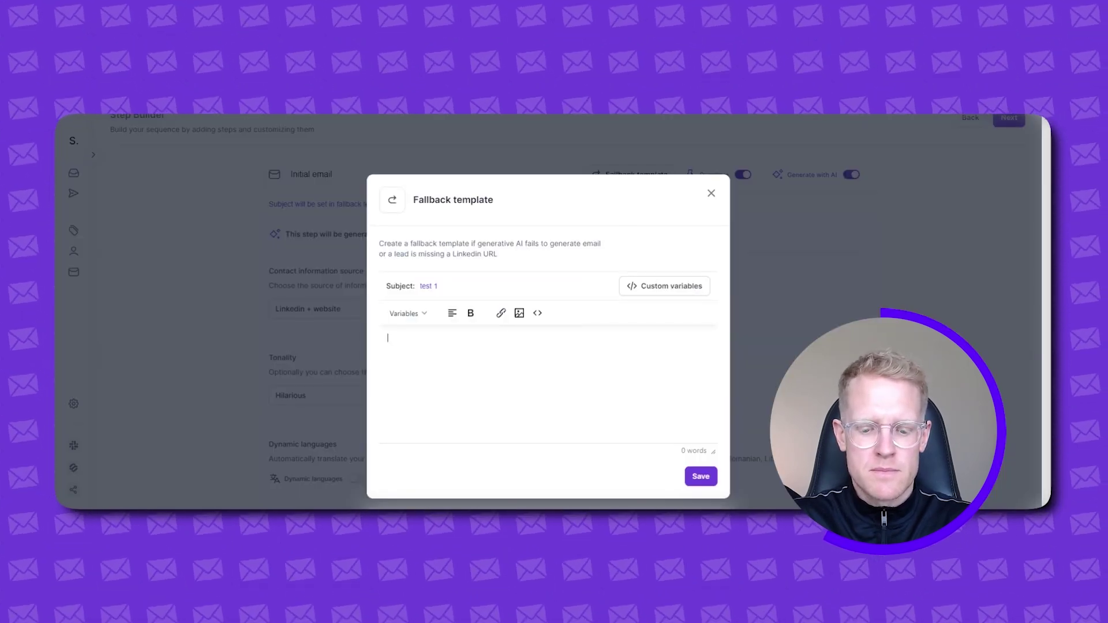
{"action": "type", "text": "hello"}
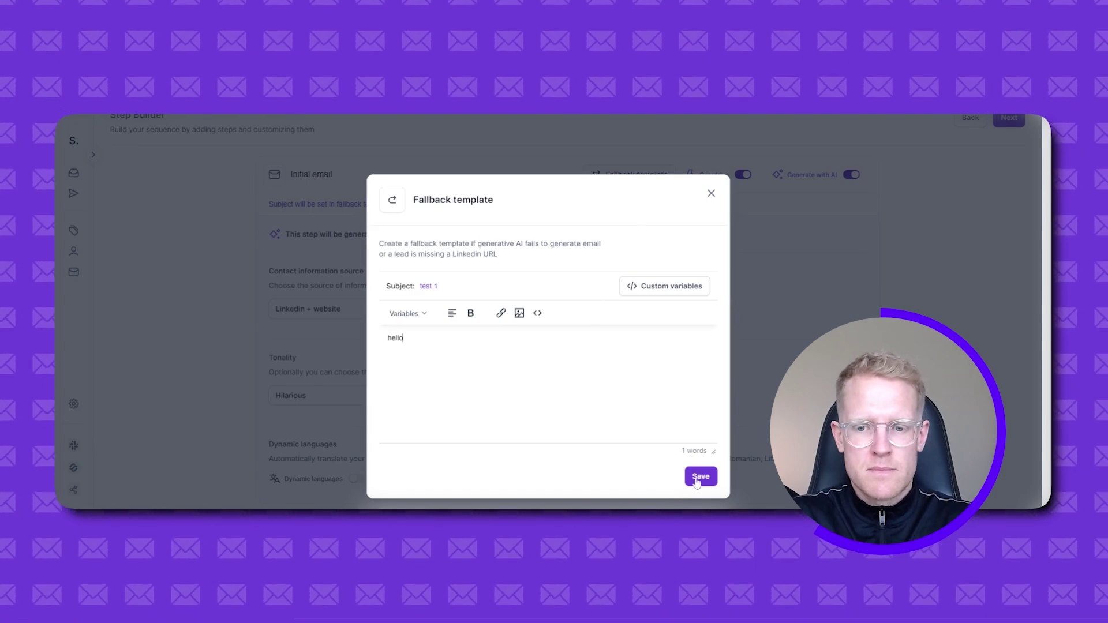
{"action": "left_click", "coordinate": [697, 483]}
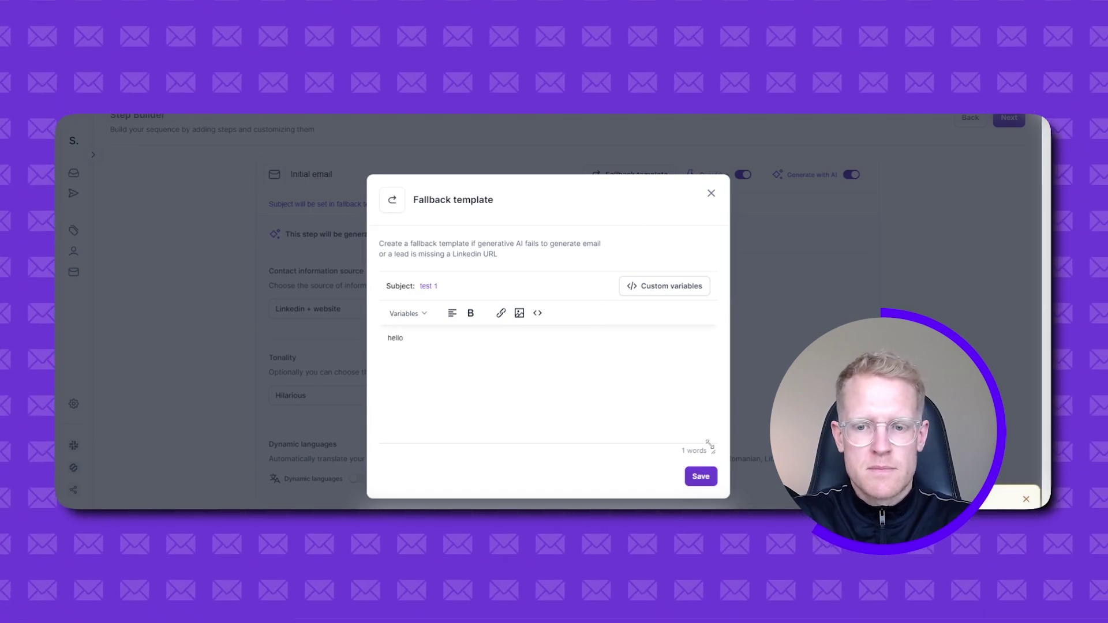
- Extend the fallback body into a short test message from the sender's account and save it
{"action": "left_click", "coordinate": [617, 380]}
{"action": "type", "text": "there "}
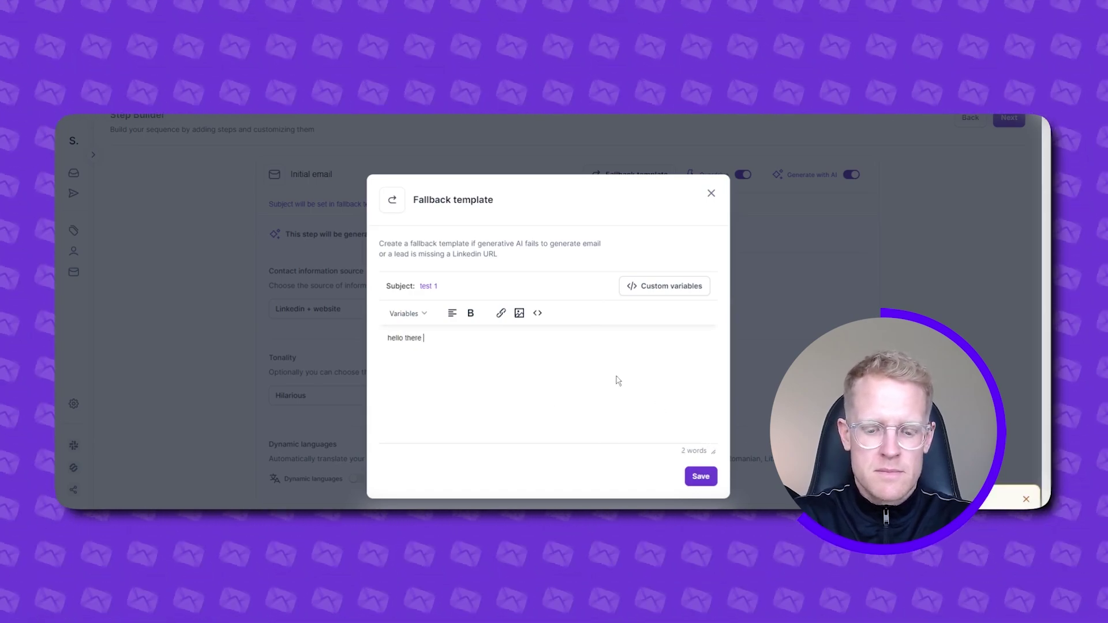
{"action": "type", "text": "this is a test being "}
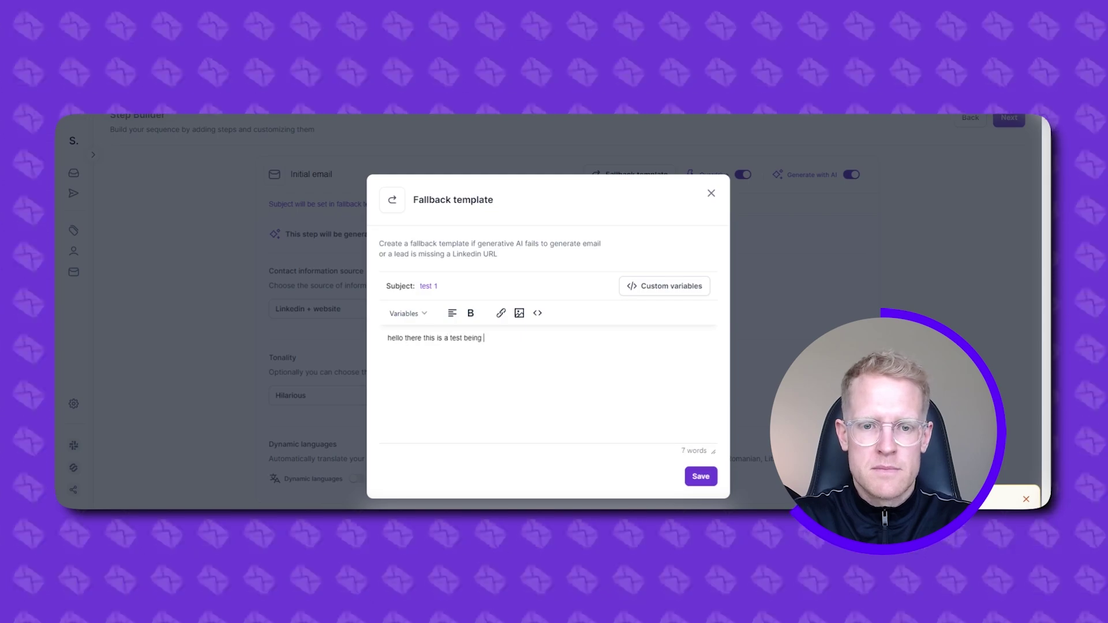
{"action": "type", "text": "sent from sam"}
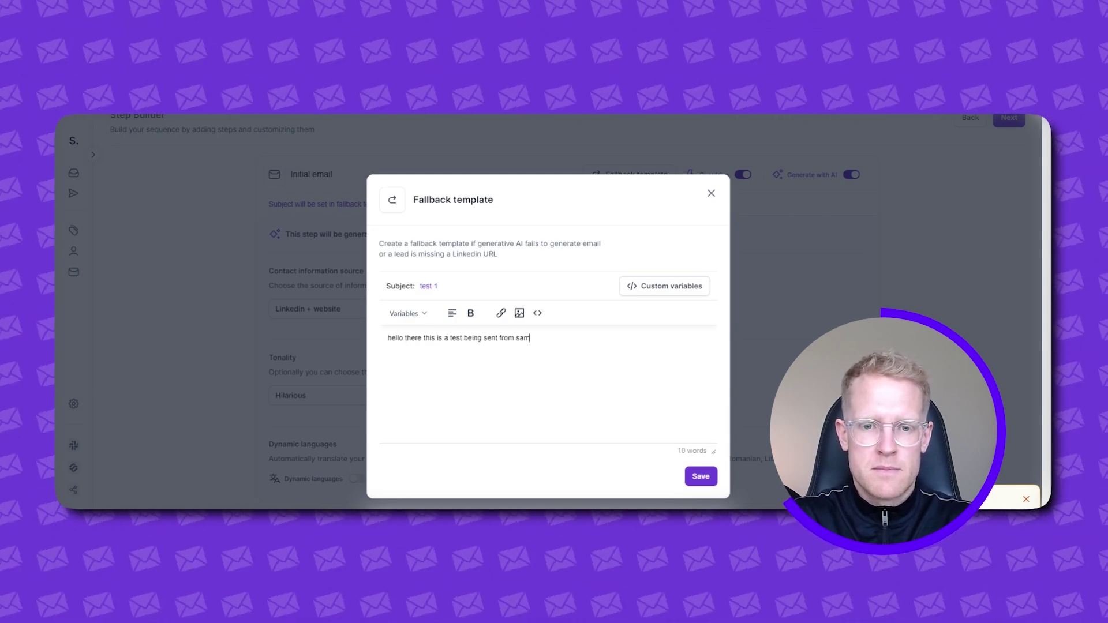
{"action": "type", "text": "'s account"}
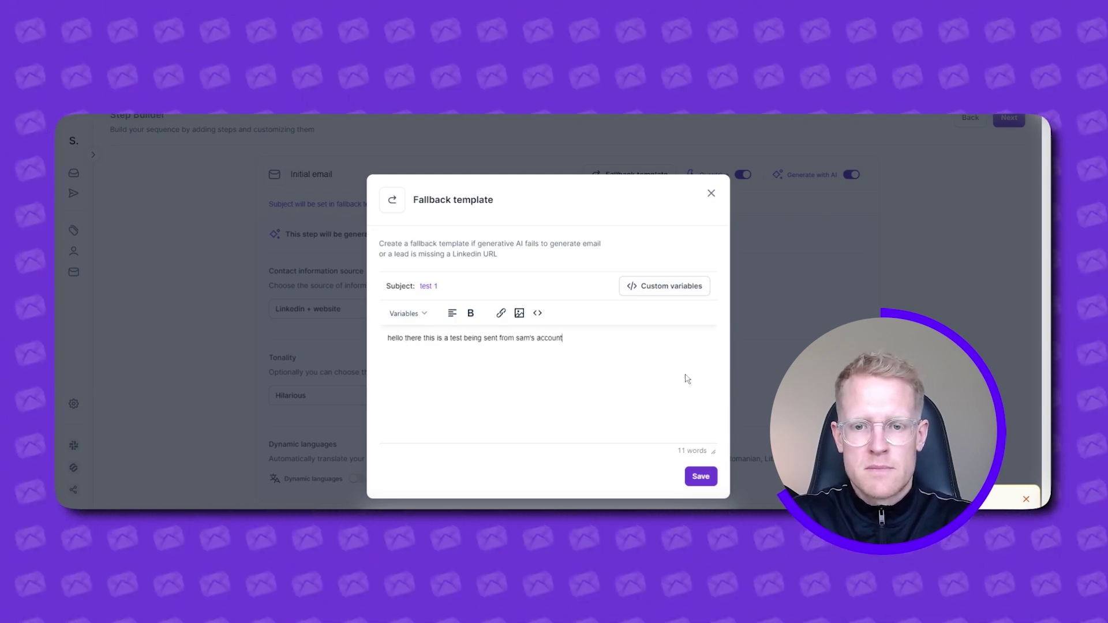
{"action": "left_click", "coordinate": [700, 475]}
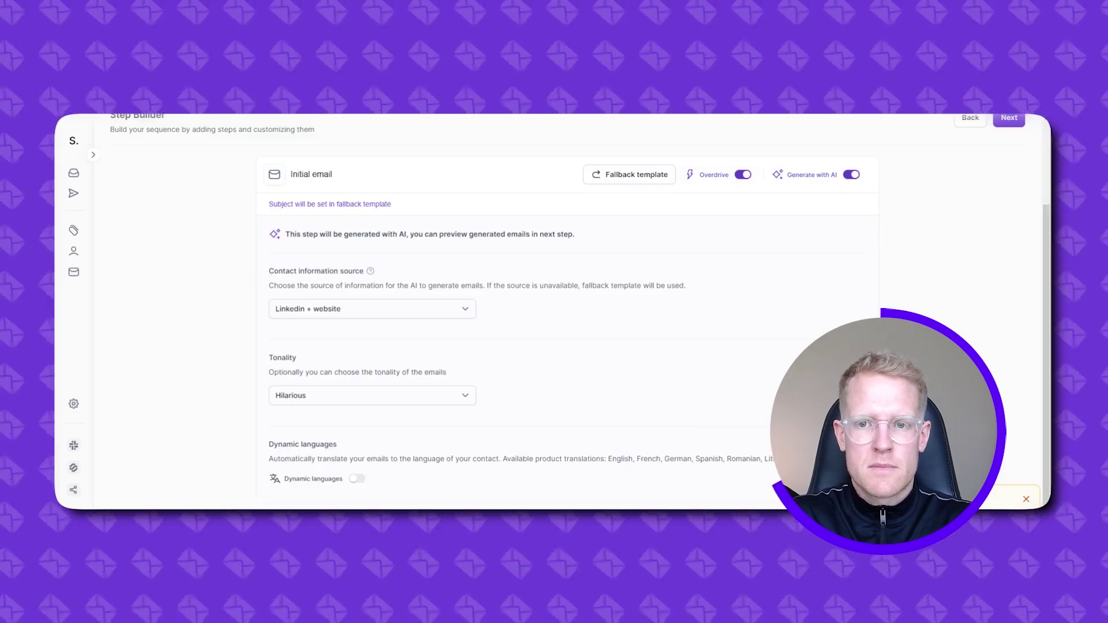
{"action": "scroll", "coordinate": [957, 286], "scroll_direction": "up", "scroll_amount": 4}
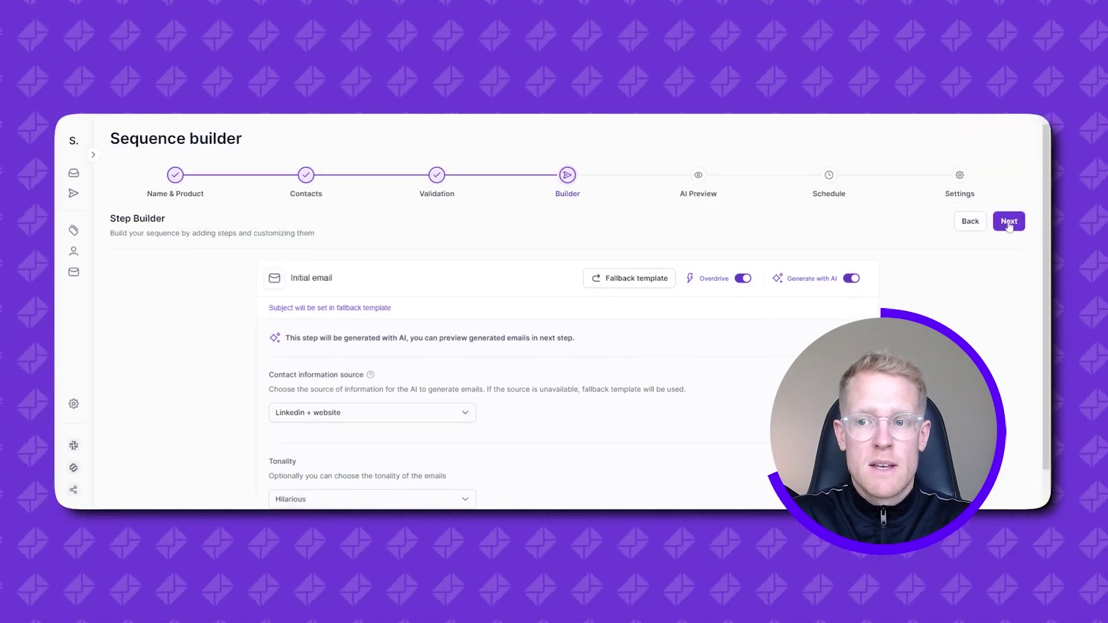
{"action": "left_click", "coordinate": [1008, 224]}
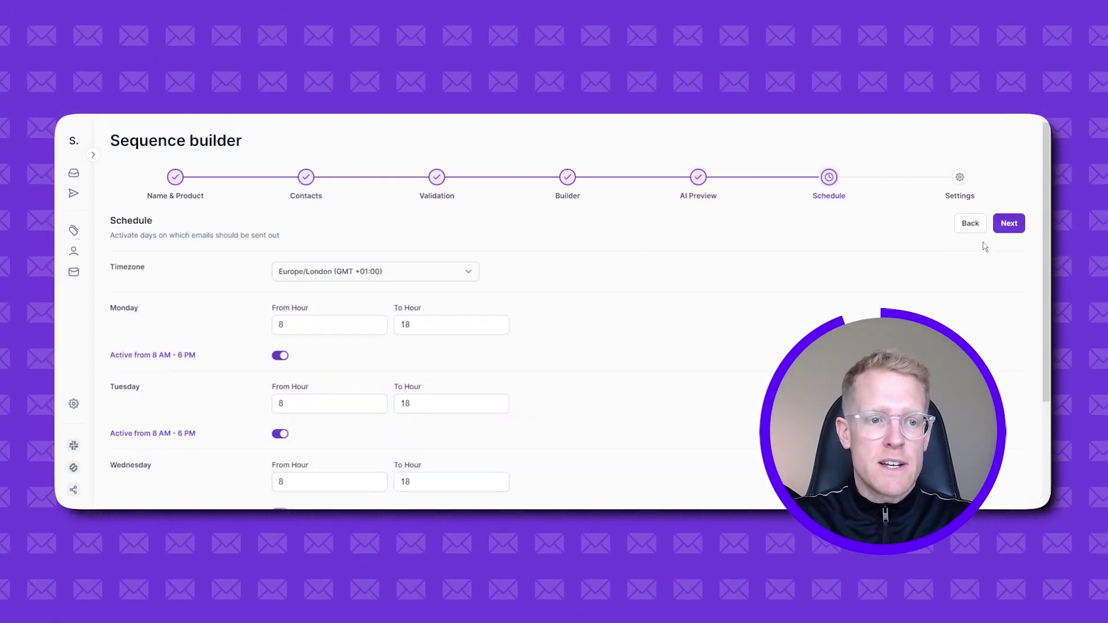
- Advance from the Schedule step to Sequence settings
{"action": "left_click", "coordinate": [1016, 225]}
- Scroll through the Sequence settings options to review them
{"action": "scroll", "coordinate": [727, 261], "scroll_direction": "down", "scroll_amount": 2}
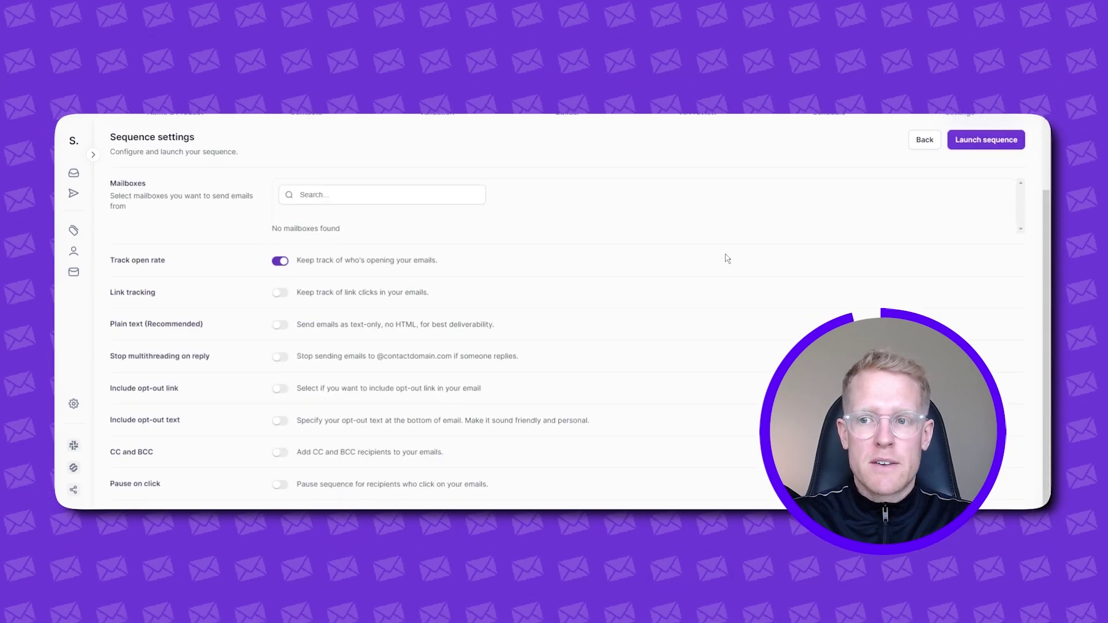
{"action": "scroll", "coordinate": [721, 260], "scroll_direction": "up", "scroll_amount": 2}
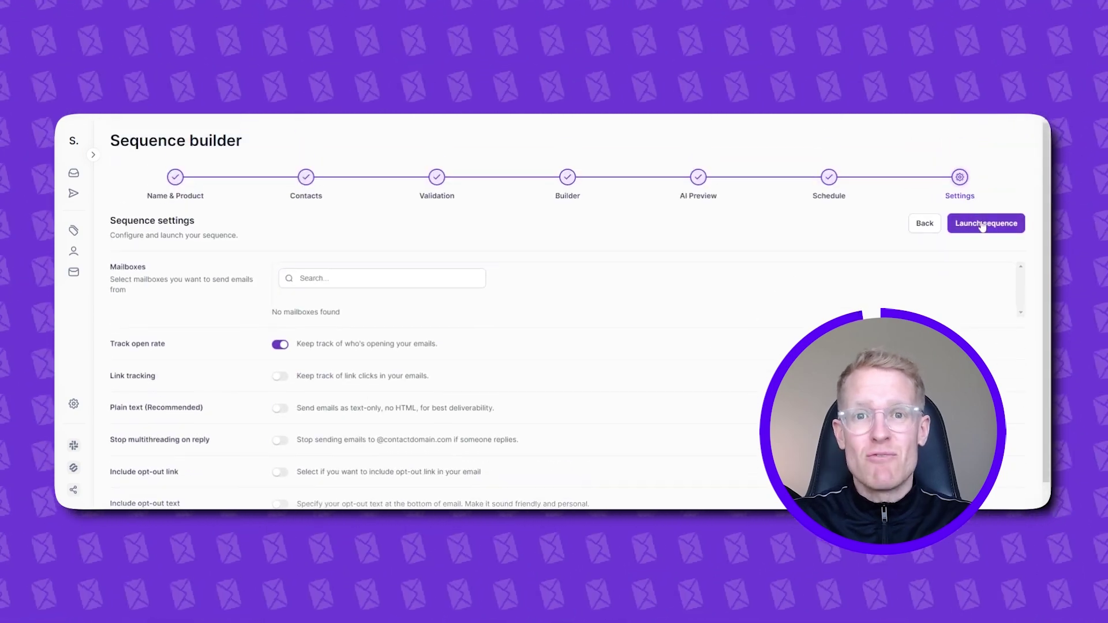